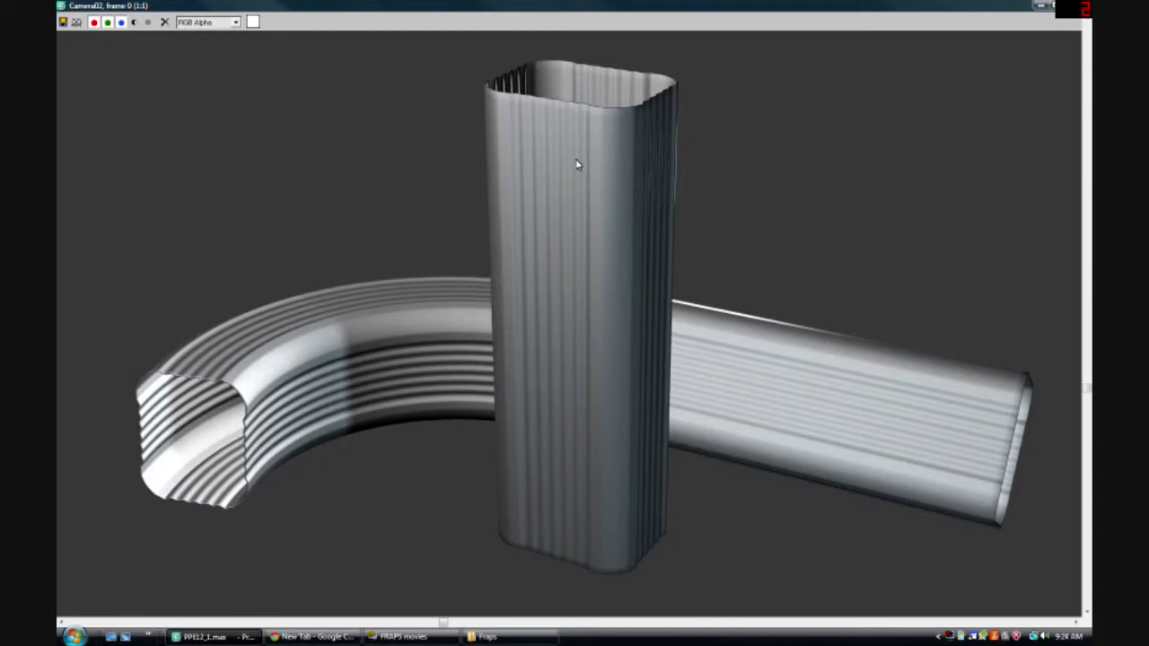
Close the rendered image, switch to an orbited perspective view, and unhide the PP_Down Spout_Start object
left_click(1082, 9)
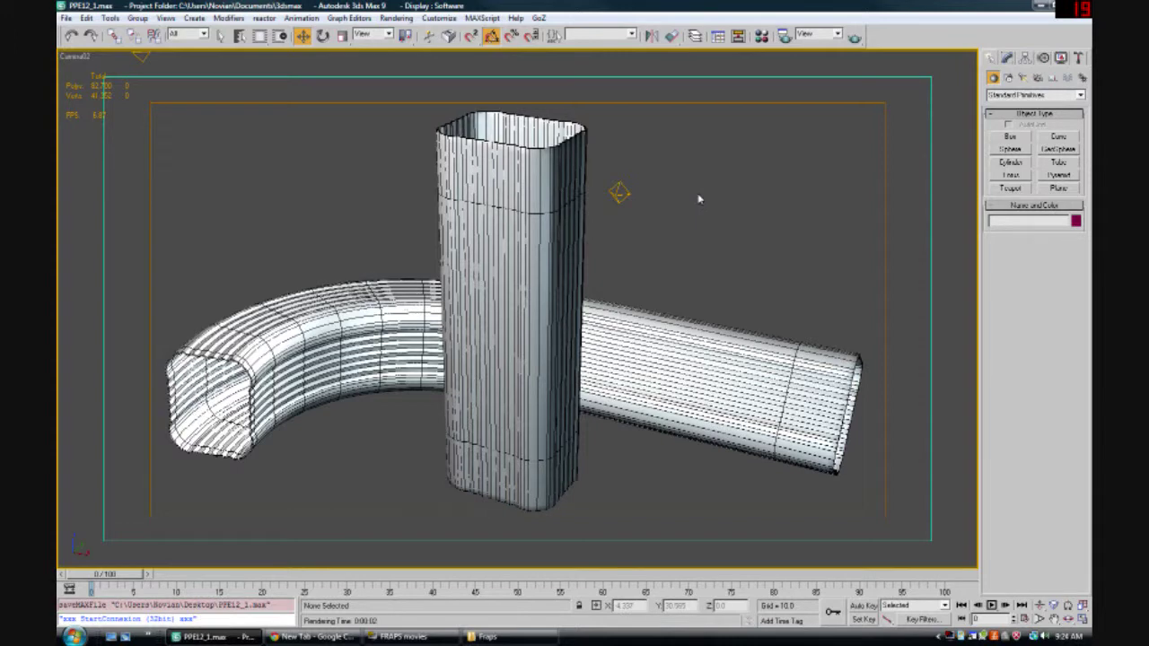
key("p")
key("z")
middle_click_drag(644, 272, 663, 289, "alt")
right_click(692, 285)
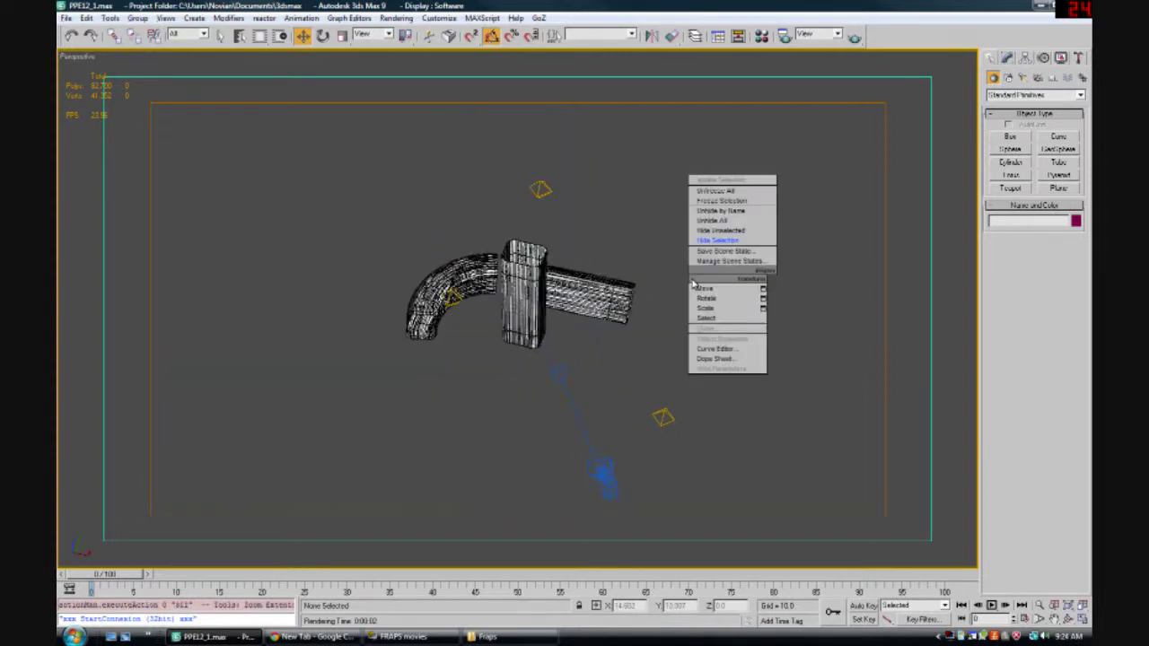
left_click(712, 216)
left_click(476, 146)
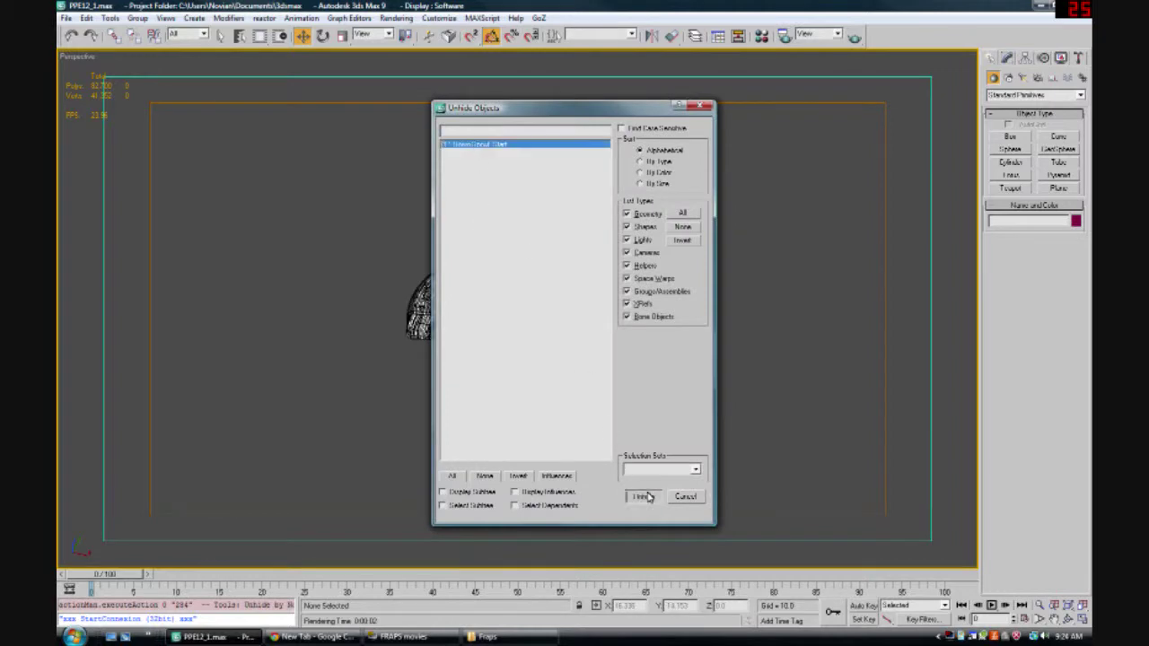
left_click(639, 484)
left_click(537, 260)
left_click(539, 261)
key("alt+q")
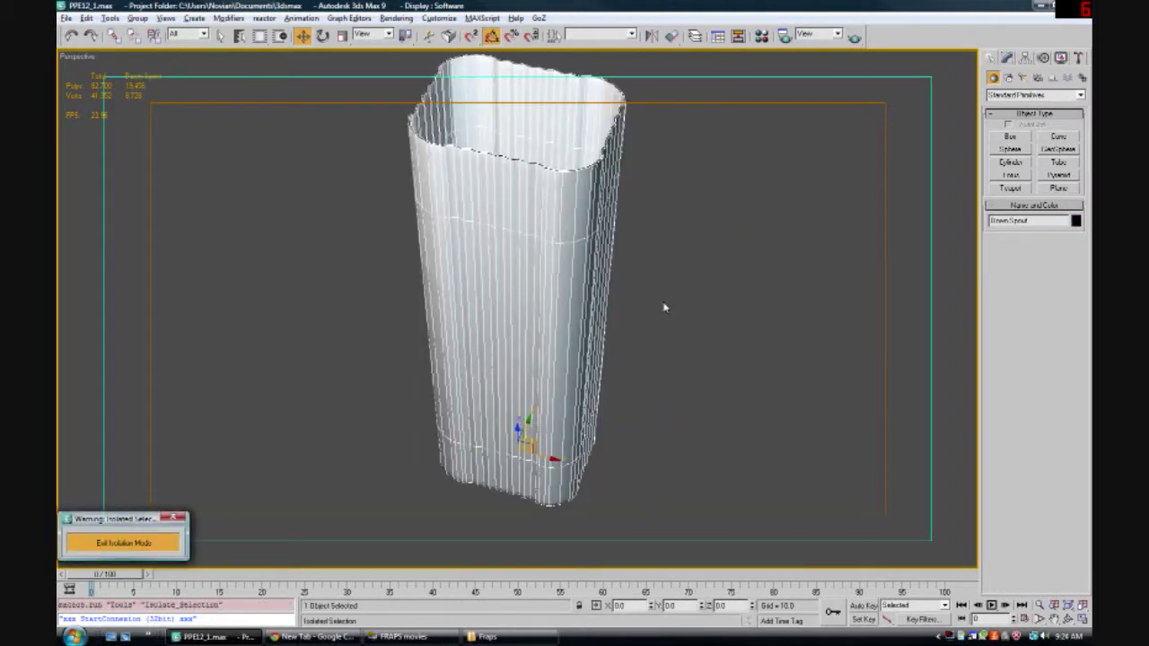
left_click(123, 543)
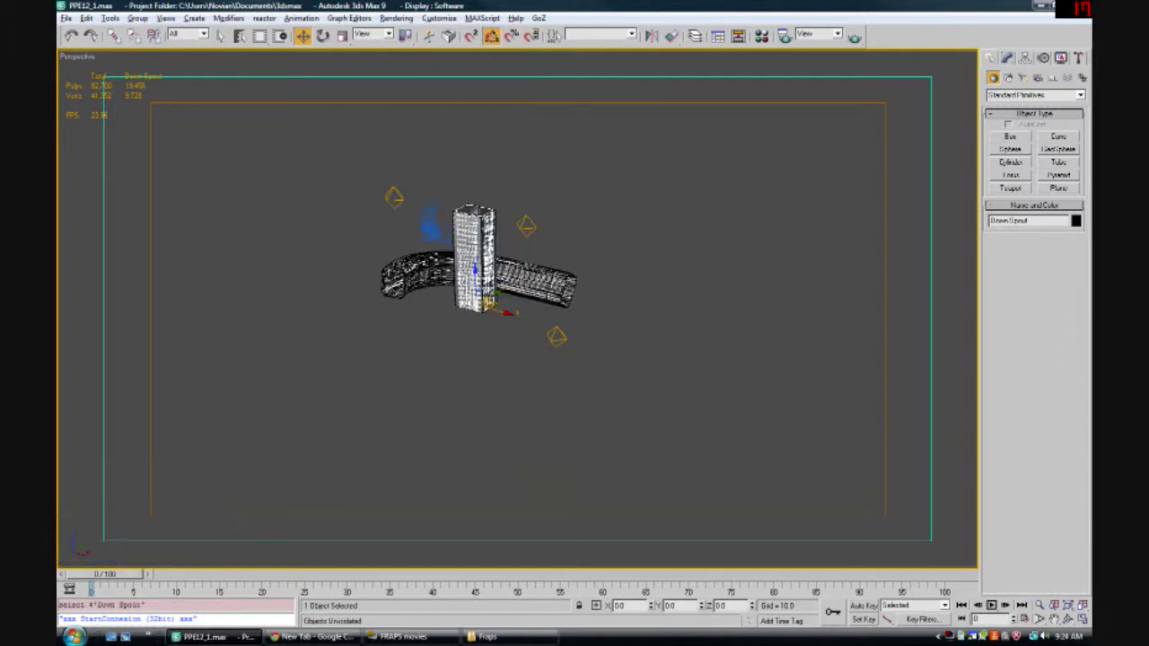
Isolate the PP_Down Spout_Start box and frame it in the top view
left_click(475, 213)
key("alt+q")
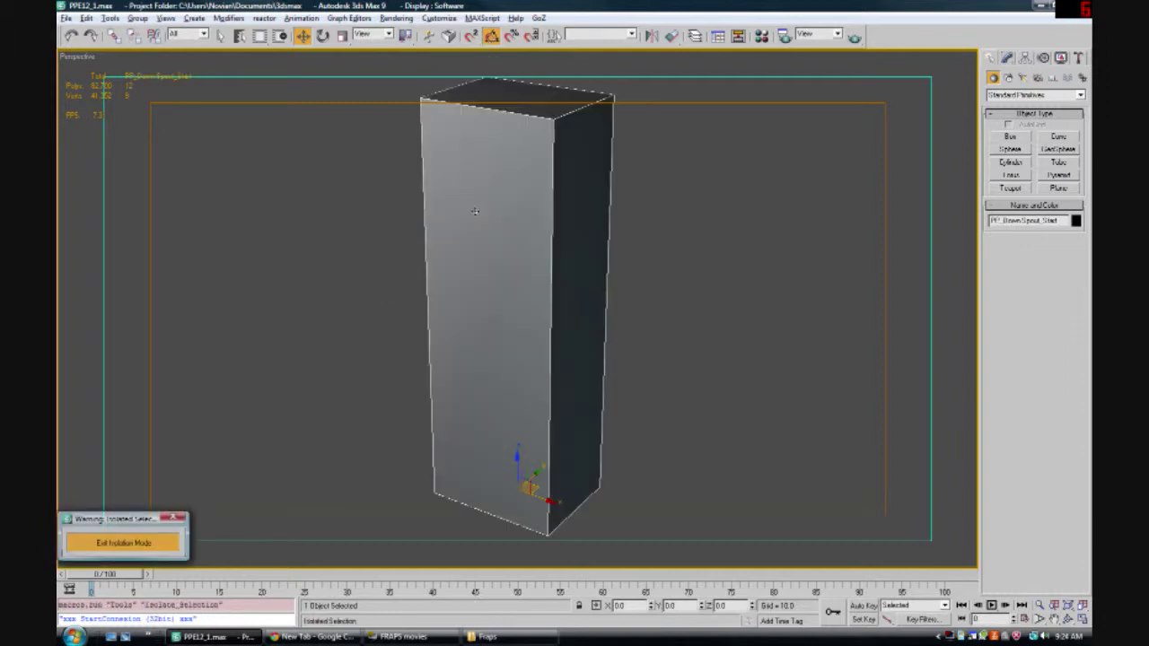
key("t")
key("z")
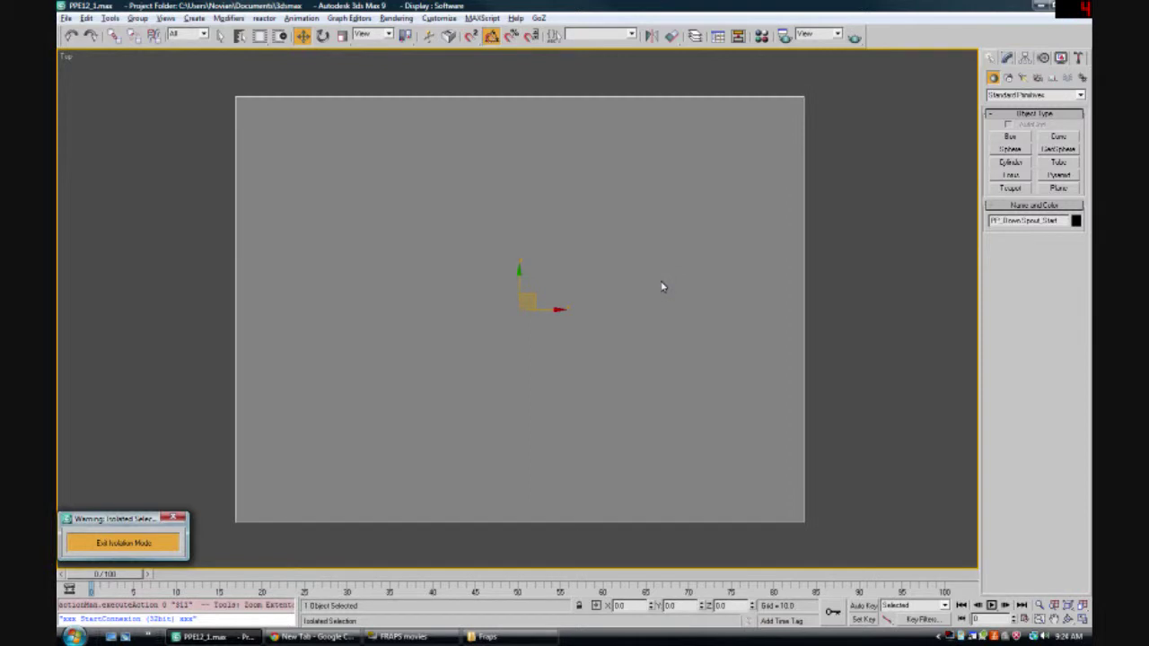
Unhide the finished Down Spout object as a reference within the isolated top view and clear the selection
left_click(849, 228)
right_click(850, 228)
left_click(869, 160)
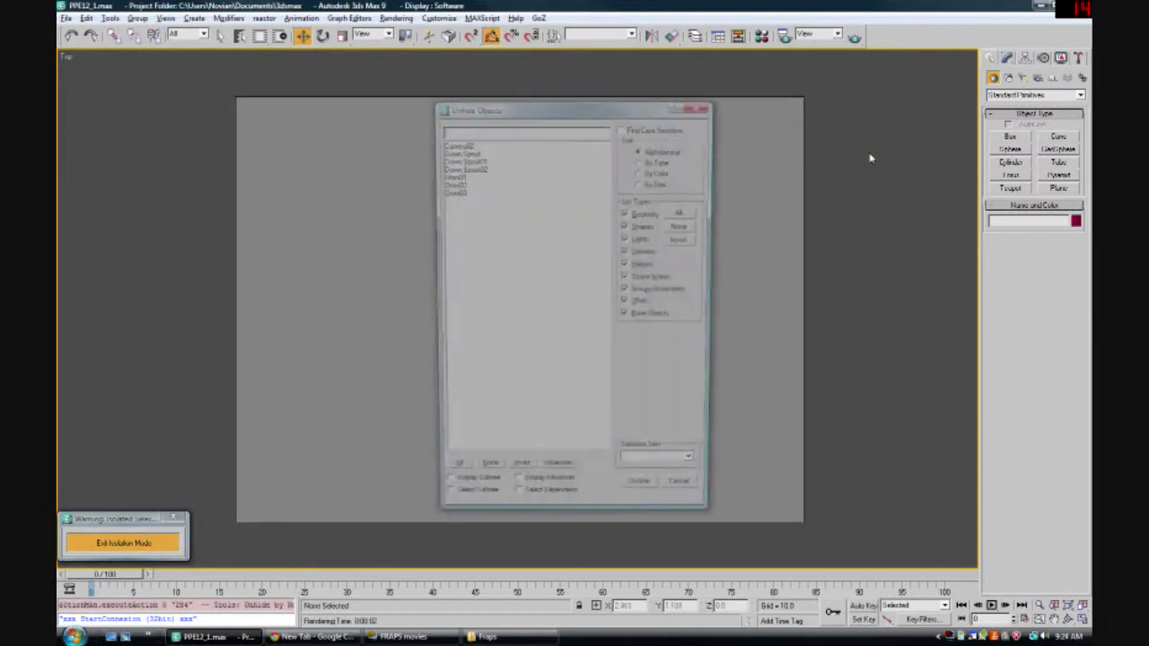
left_click(466, 154)
left_click(642, 497)
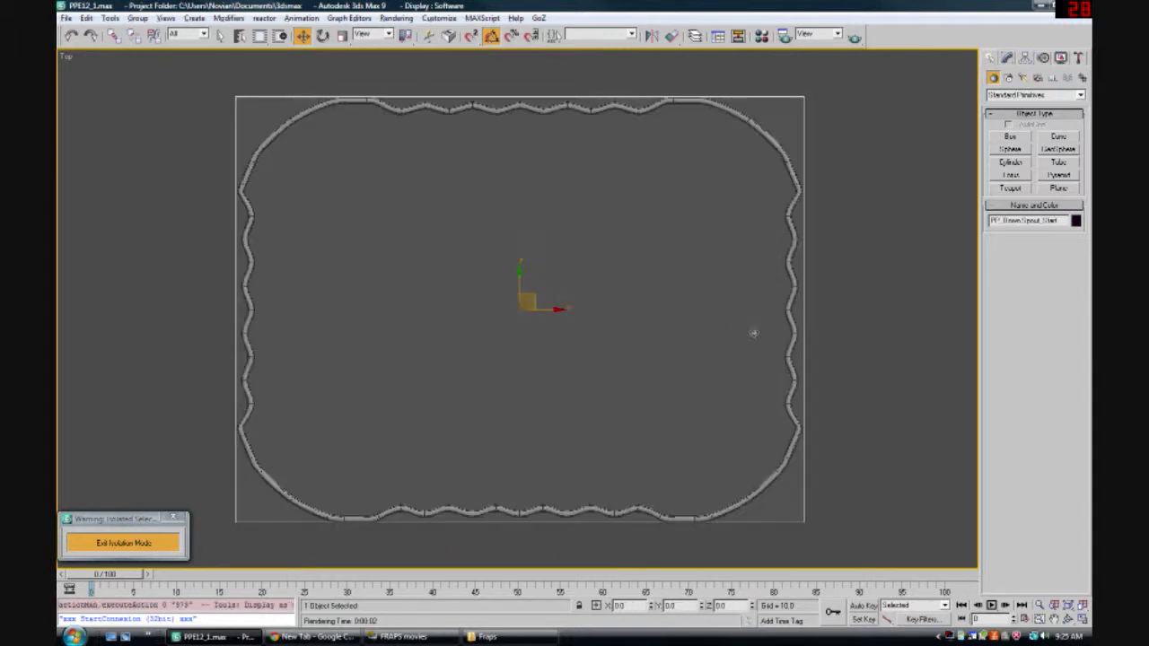
left_click(836, 331)
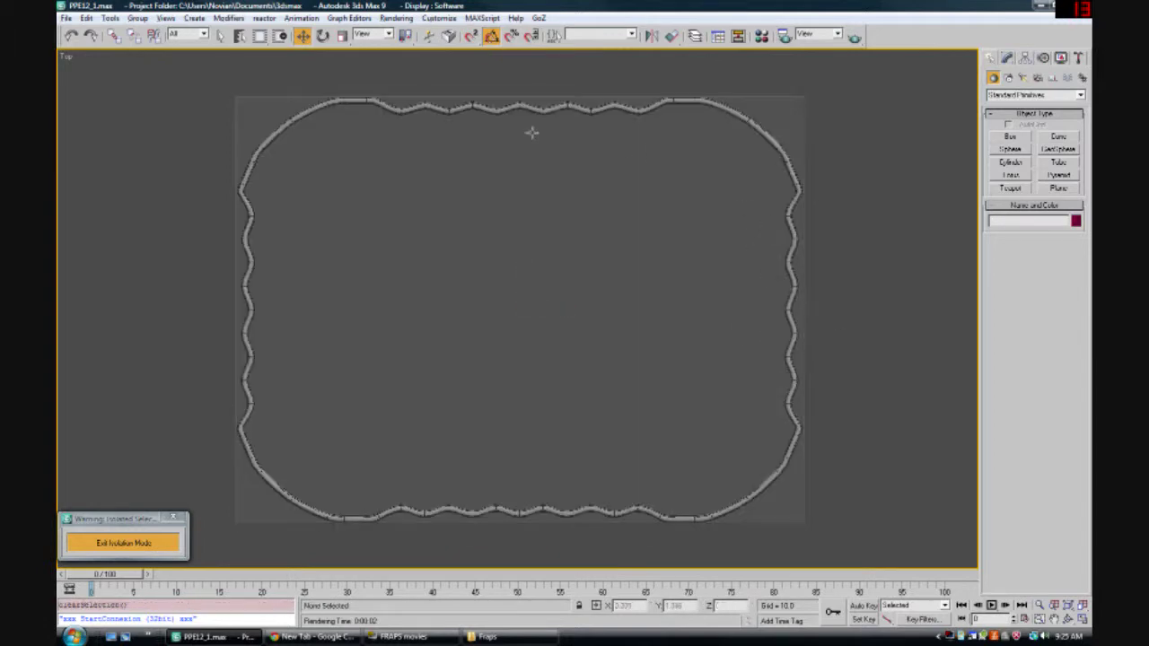
Convert the PP_Down Spout_Start box to an Editable Poly
left_click(796, 142)
left_click(1010, 59)
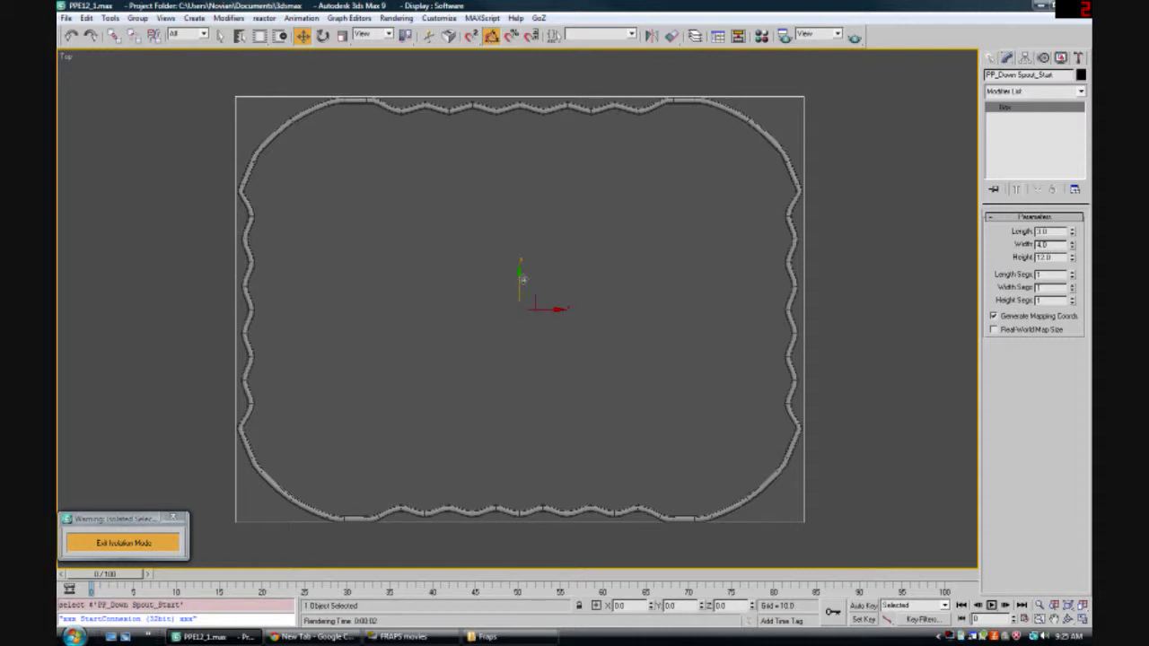
right_click(1035, 171)
left_click(969, 210)
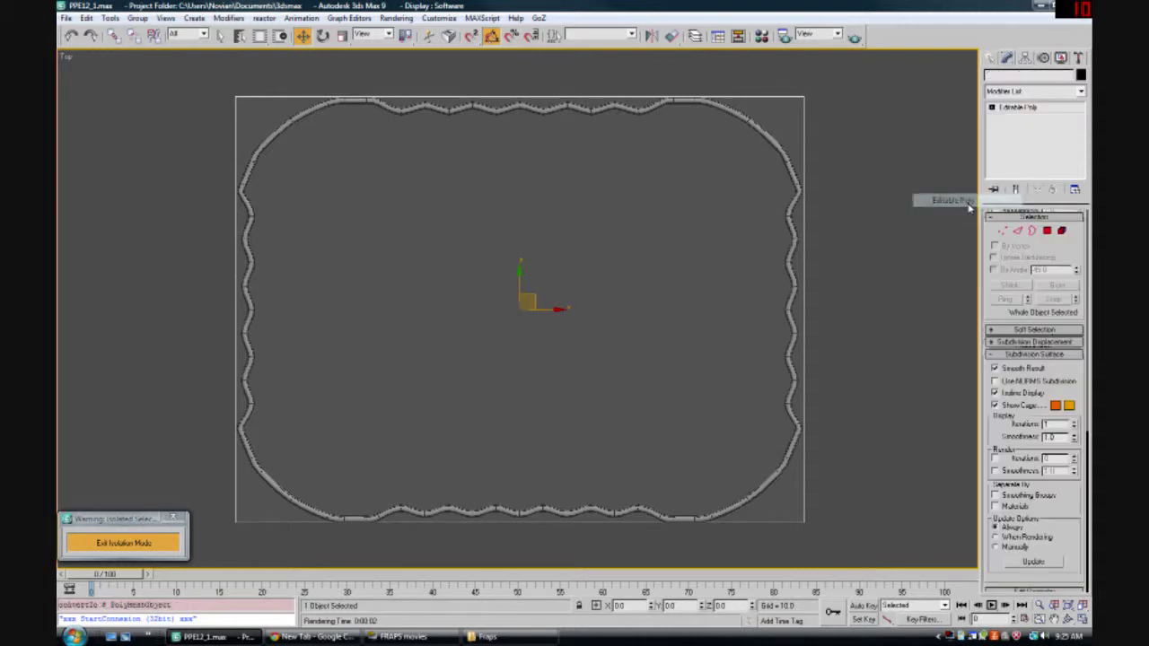
Delete the box's two end-cap polygons so the spout is open at both ends
left_click(1047, 231)
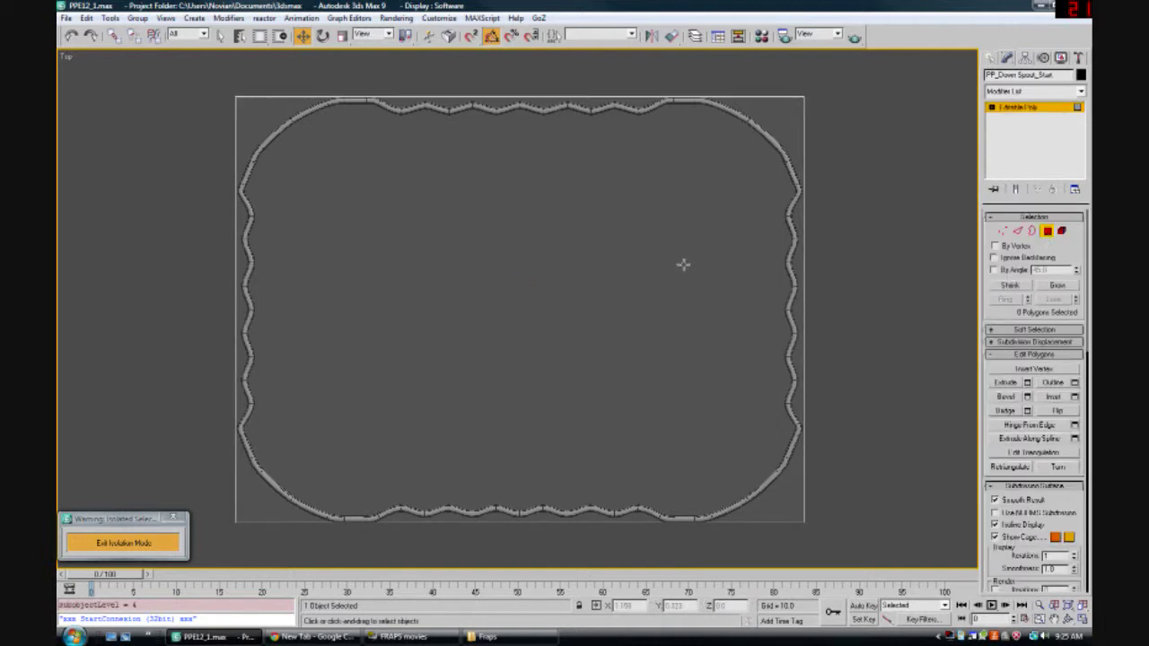
left_click(221, 35)
left_click(367, 219)
mouse_move(366, 219)
left_mouse_down()
mouse_move(672, 357)
mouse_move(691, 392)
left_mouse_up()
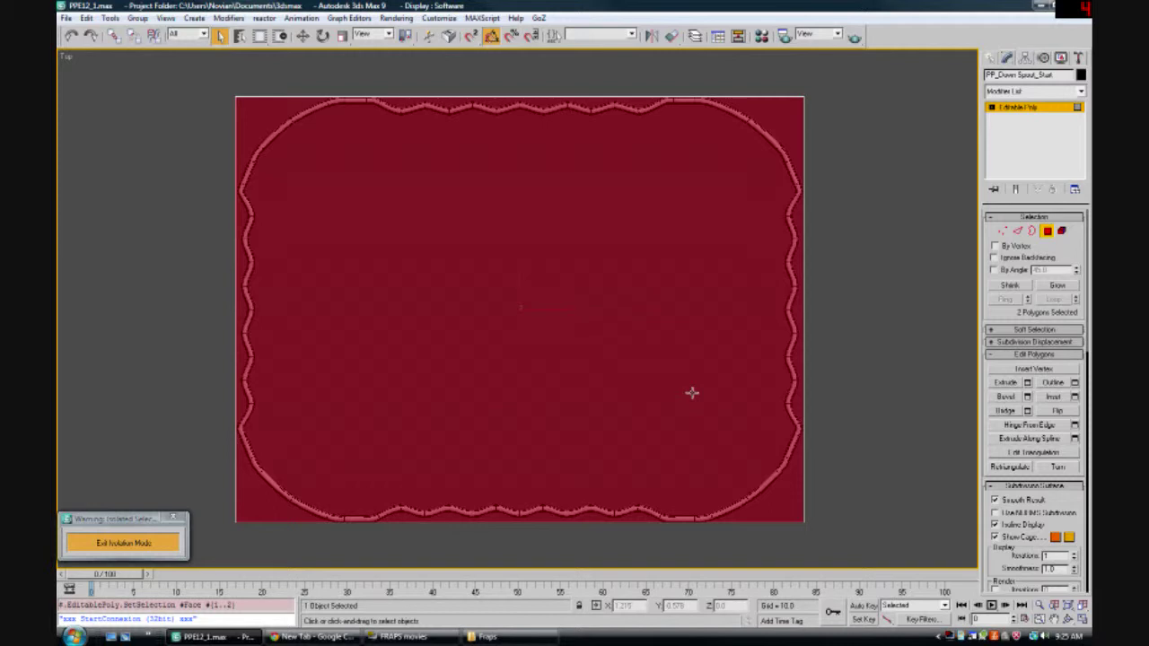
key("Delete")
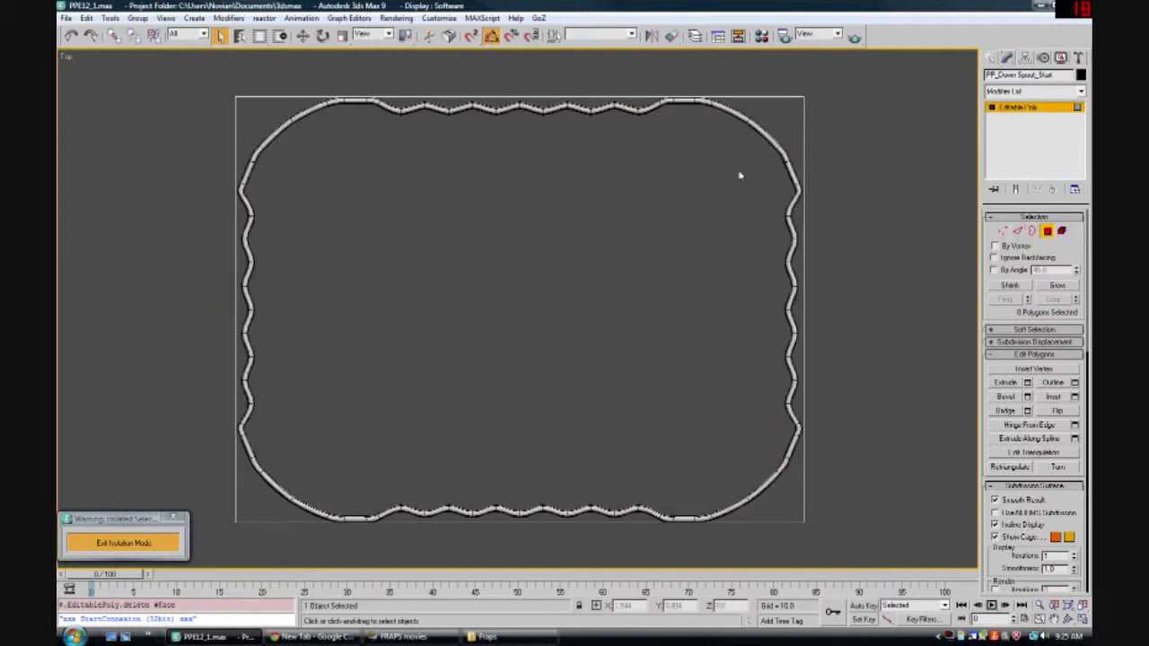
key("p")
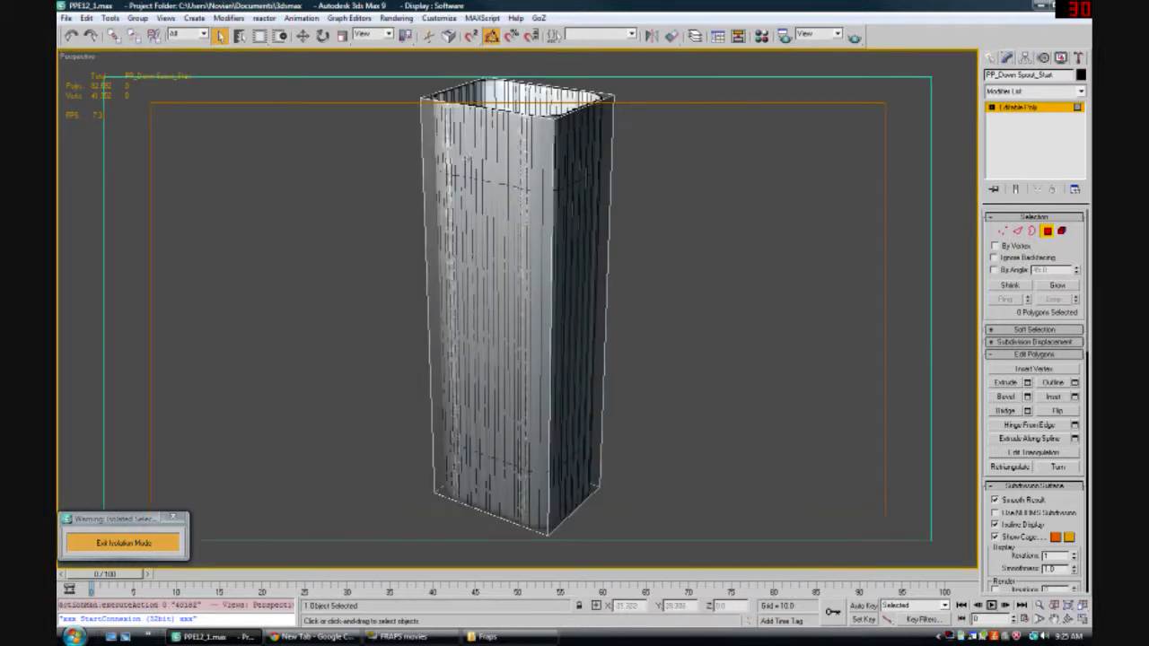
key("t")
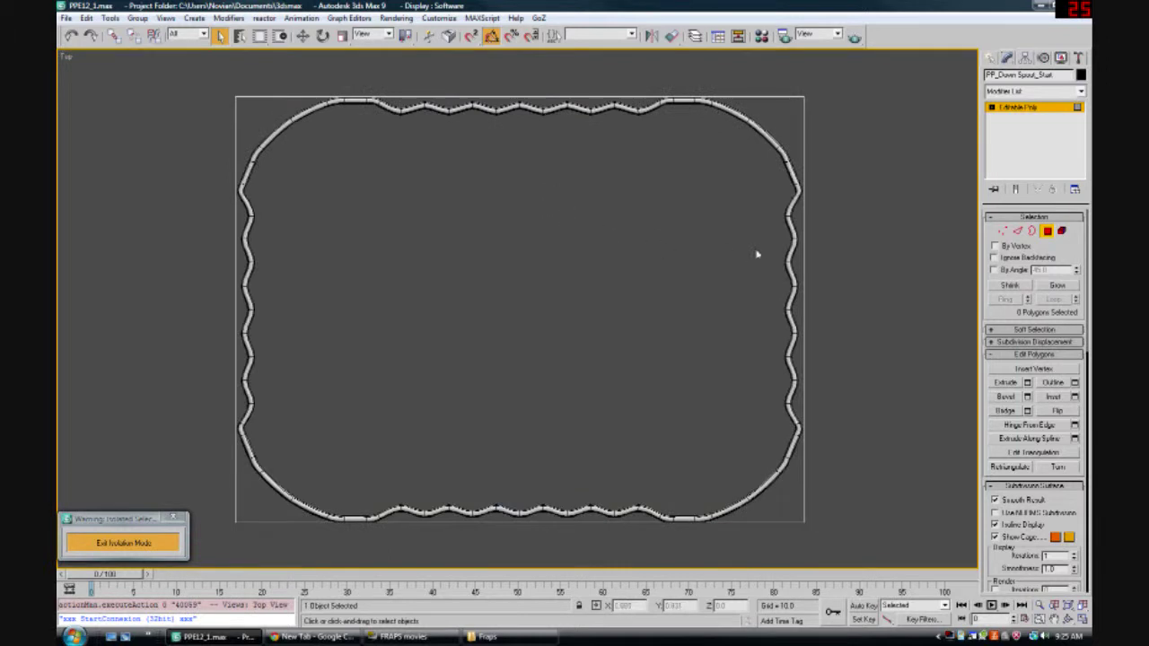
Chamfer the box's four vertical corner edges by 0.5 and apply the chamfer for a further pass
left_click(1018, 231)
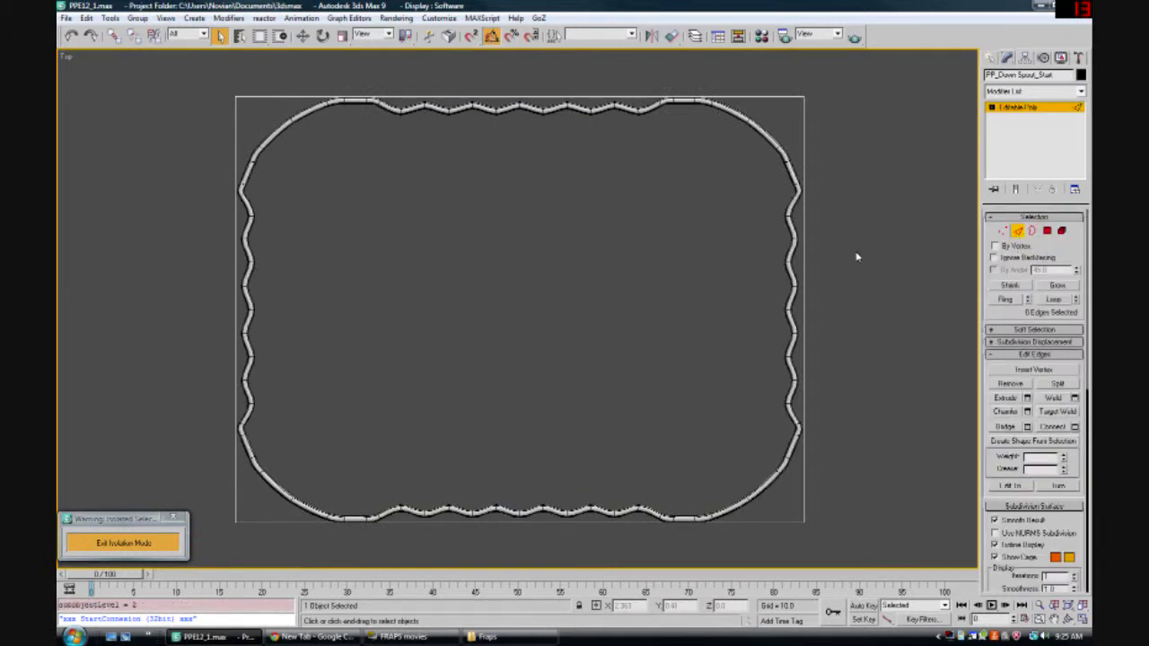
left_click_drag(909, 261, 127, 313)
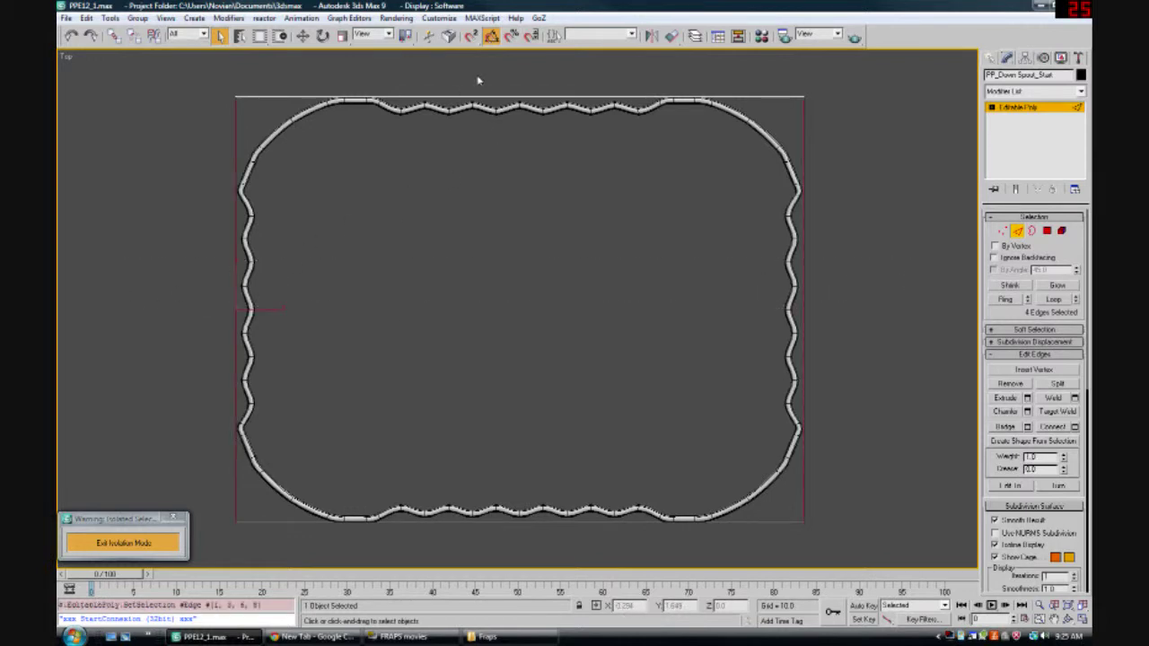
left_click_drag(479, 81, 489, 566, "ctrl")
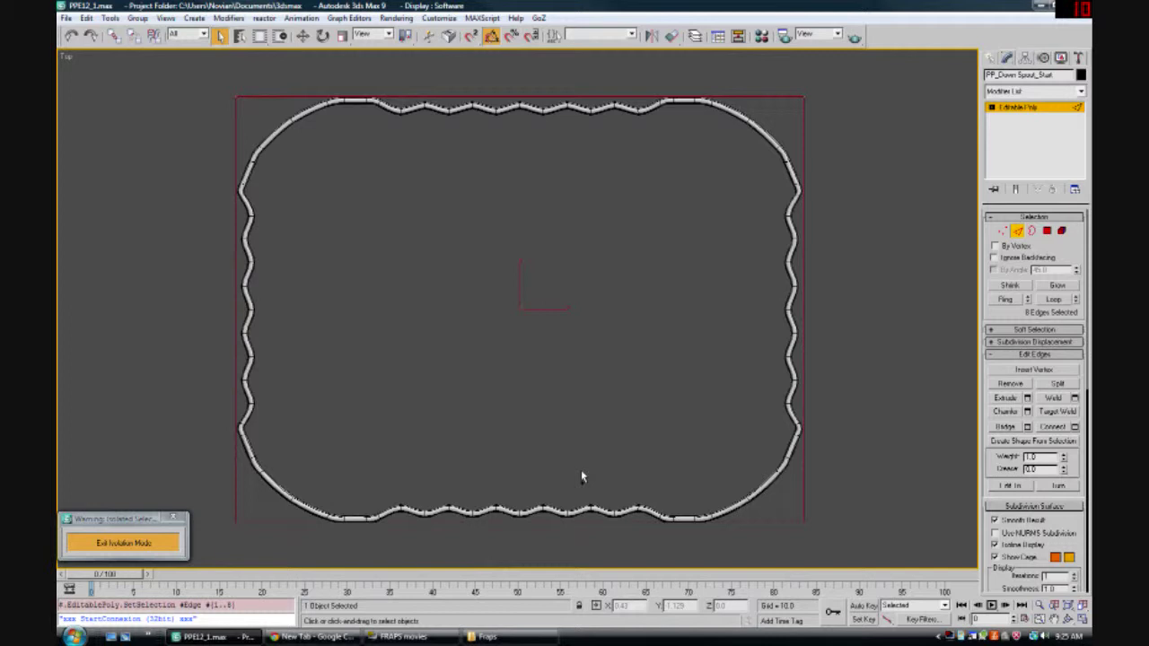
key("ctrl+i")
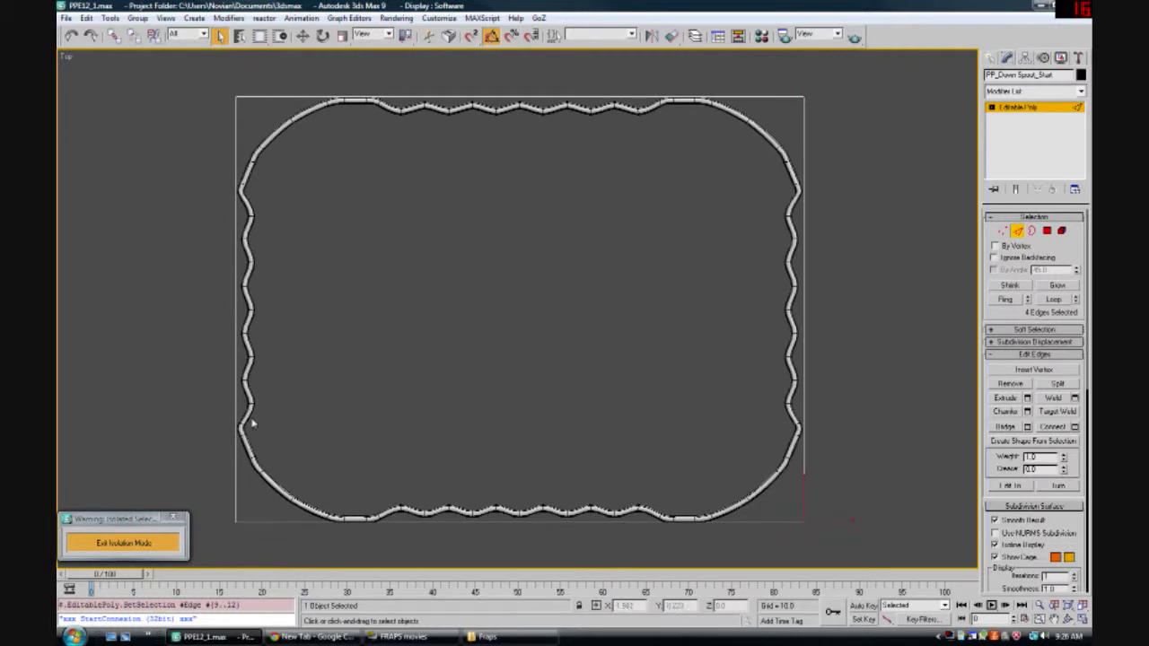
left_click(1028, 412)
left_click_drag(754, 248, 897, 256)
type(".5")
key("Return")
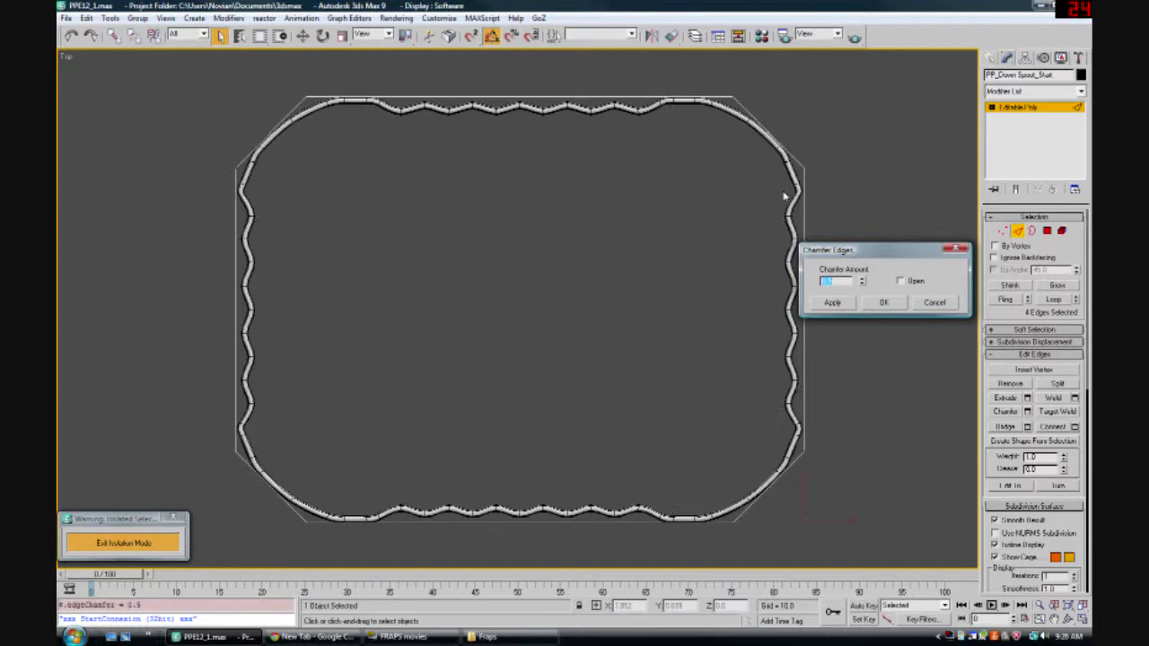
left_click_drag(852, 258, 887, 262)
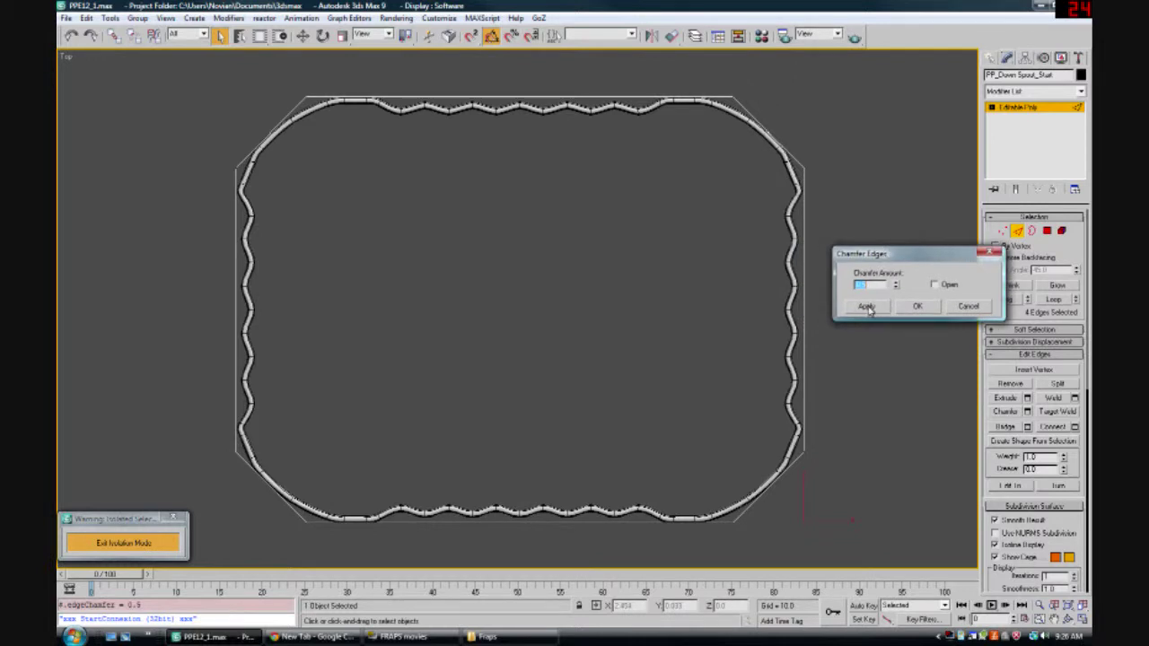
left_click(868, 307)
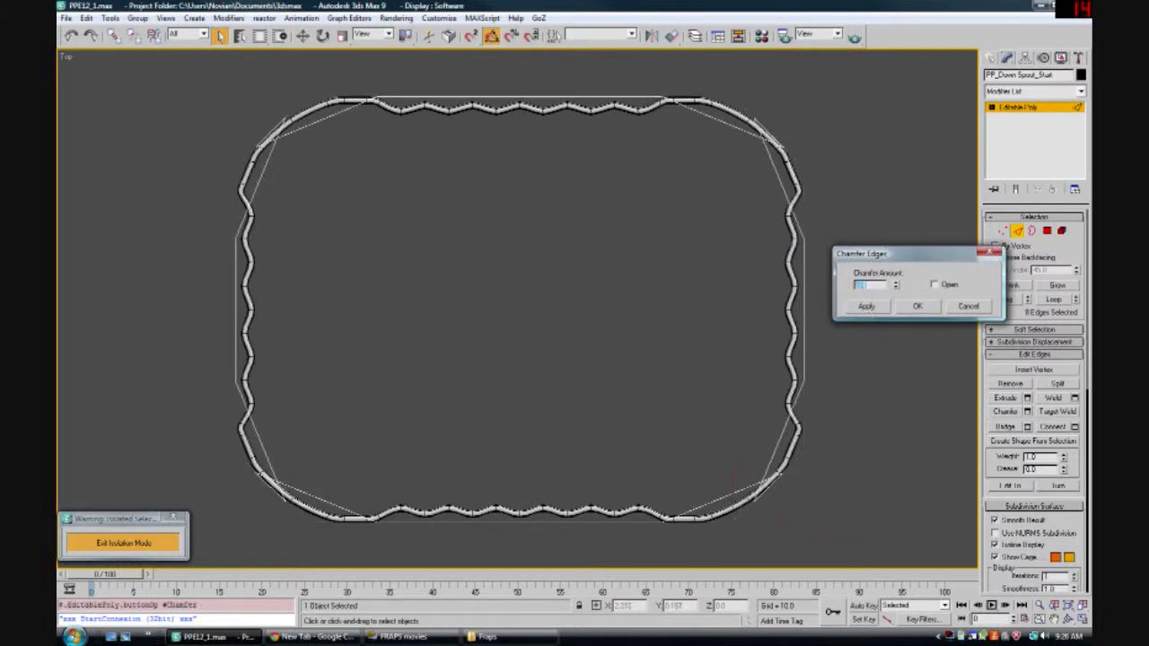
Chamfer the resulting vertical corner edges again by 0.125
type("125")
key("Return")
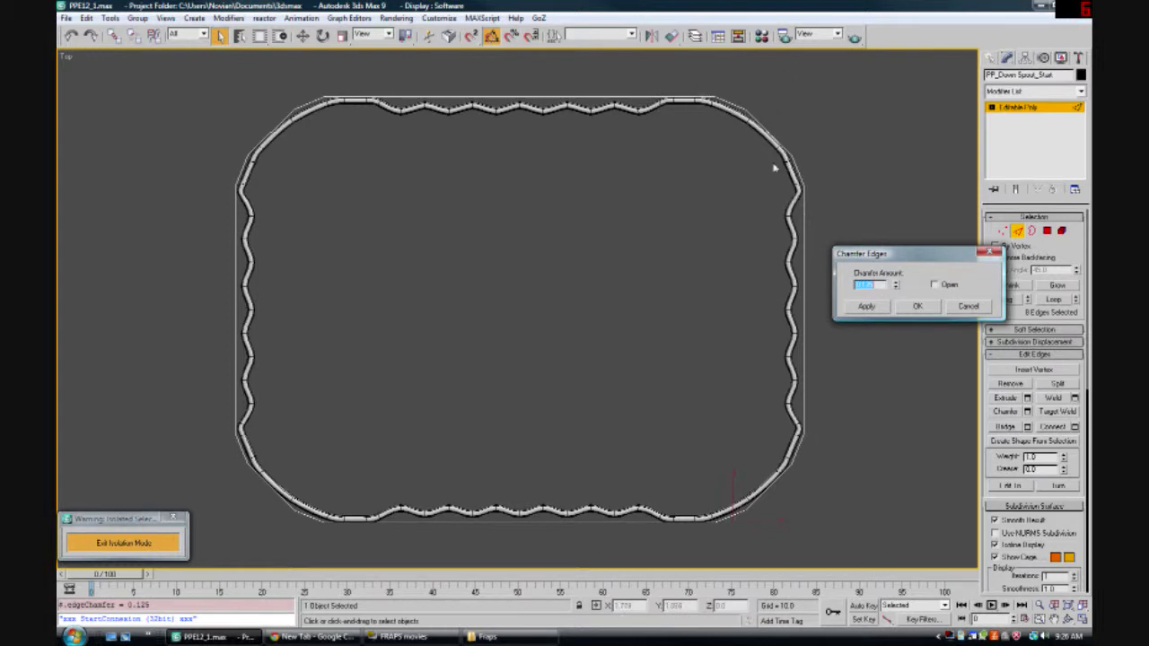
left_click(909, 307)
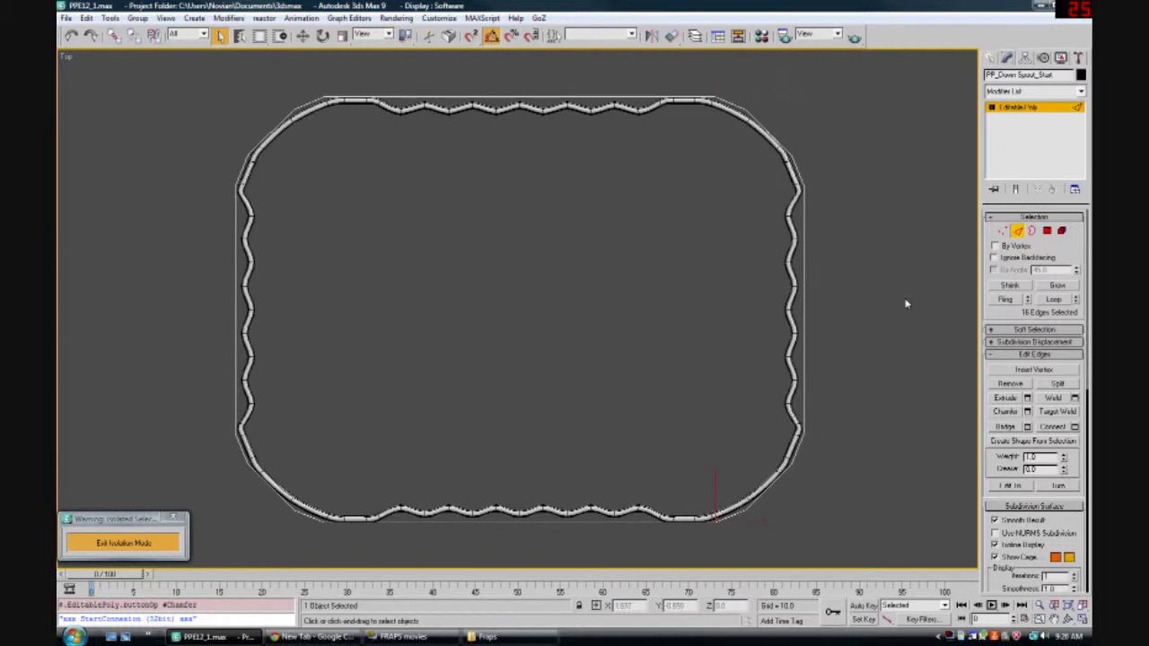
Connect the horizontal edges of the two long sides with 15 segments
left_click(862, 237)
left_click_drag(472, 73, 536, 555)
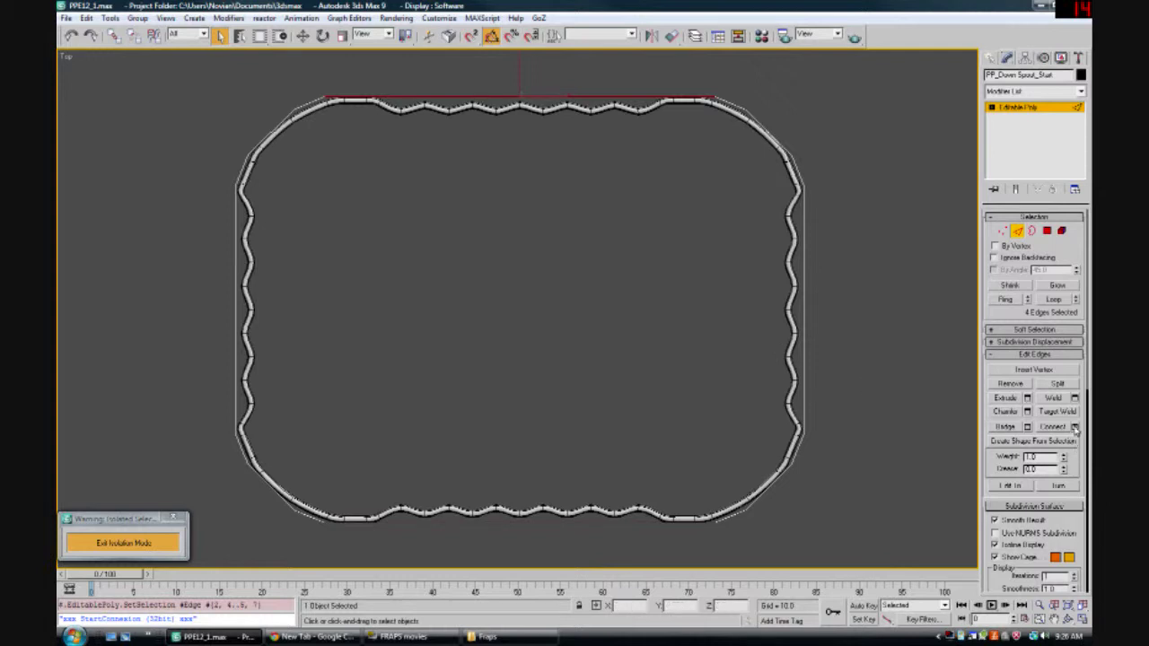
left_click(1075, 427)
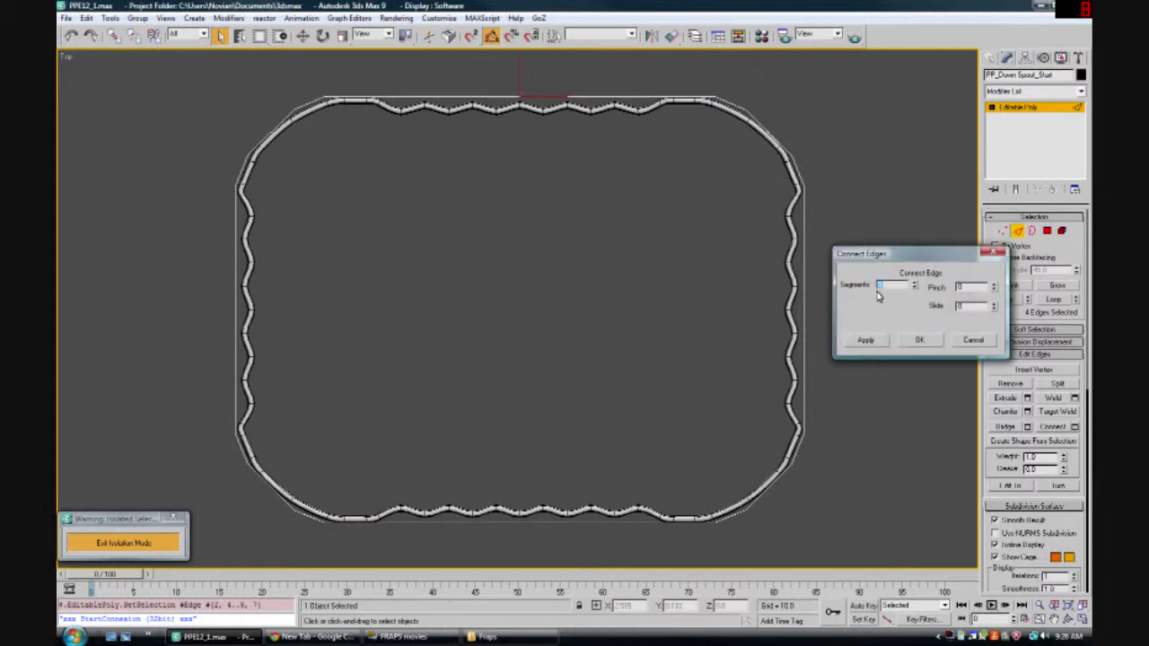
type("15")
left_click(919, 341)
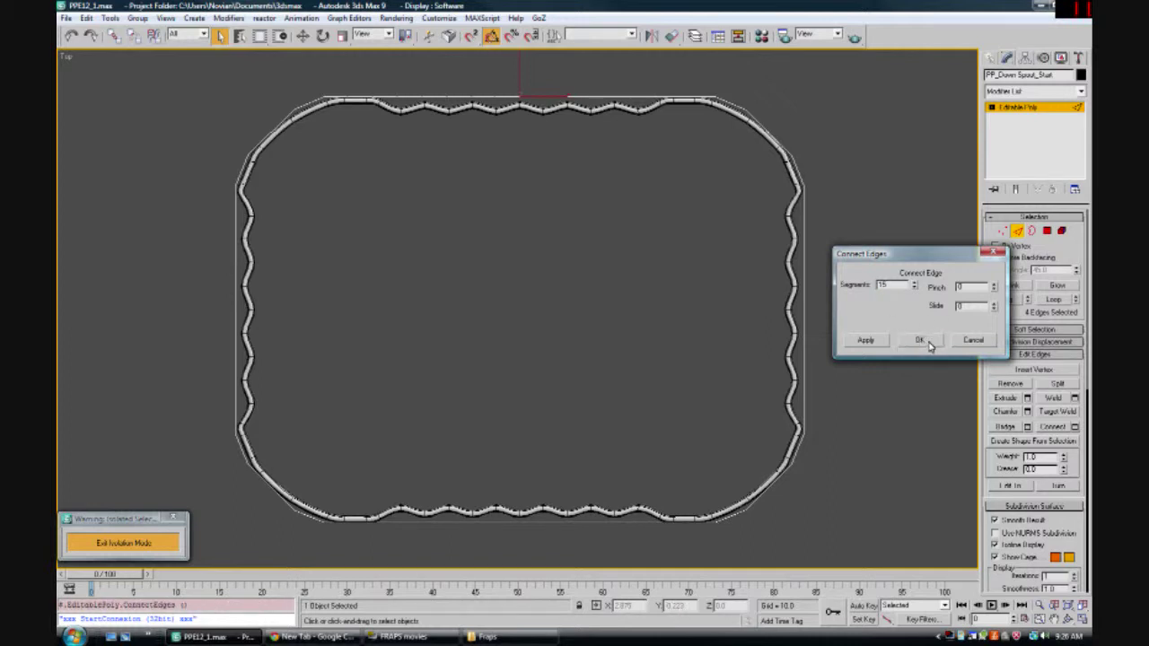
Connect the horizontal edges of the two short sides with 9 segments
left_click_drag(854, 275, 177, 316)
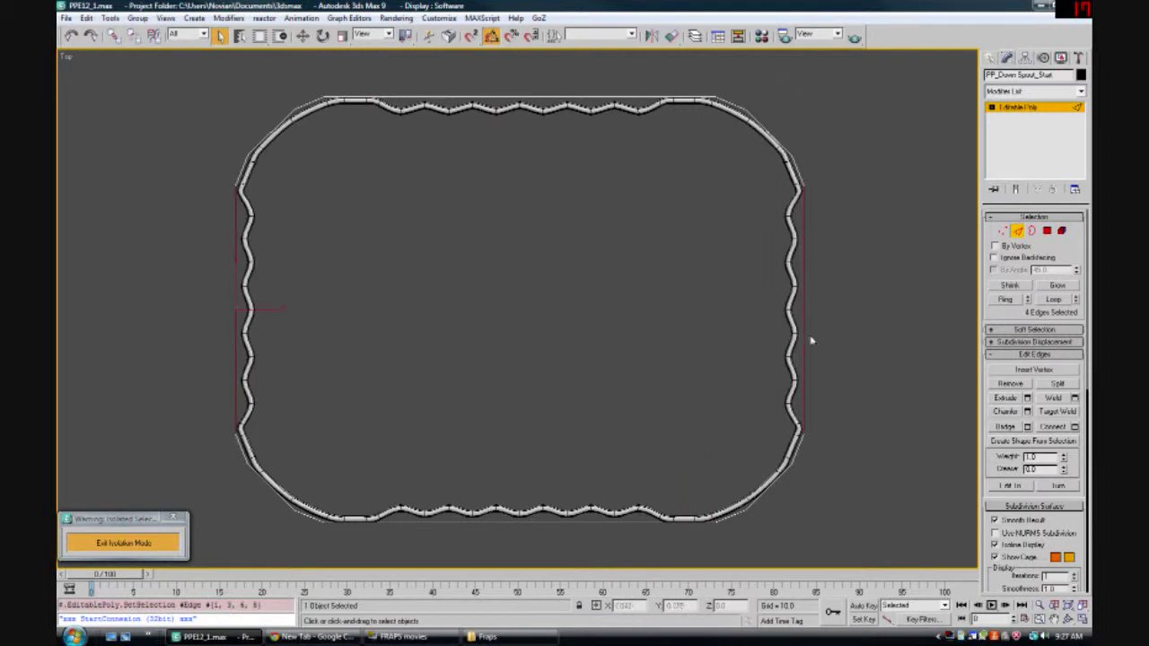
left_click(1074, 428)
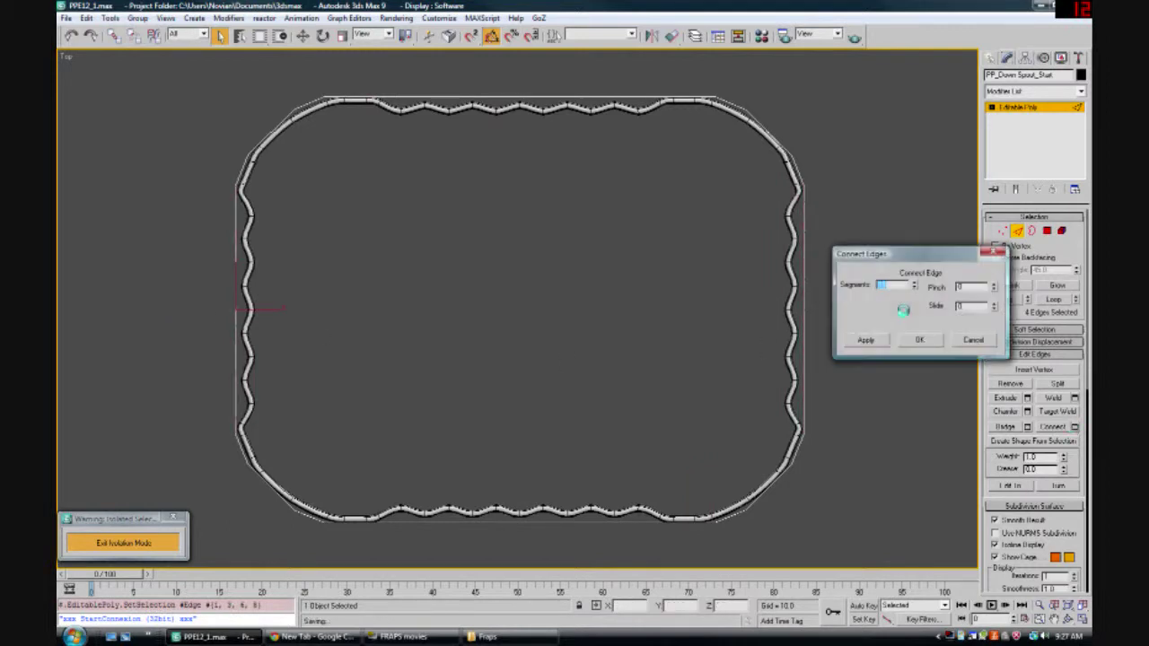
type("3")
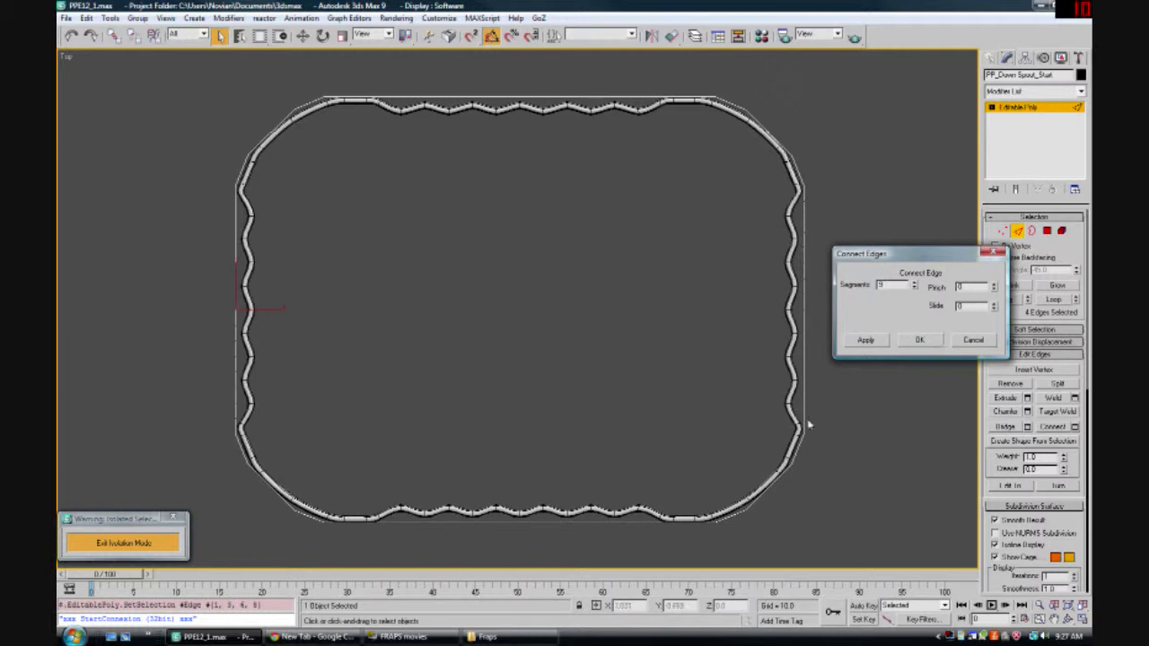
left_click(919, 340)
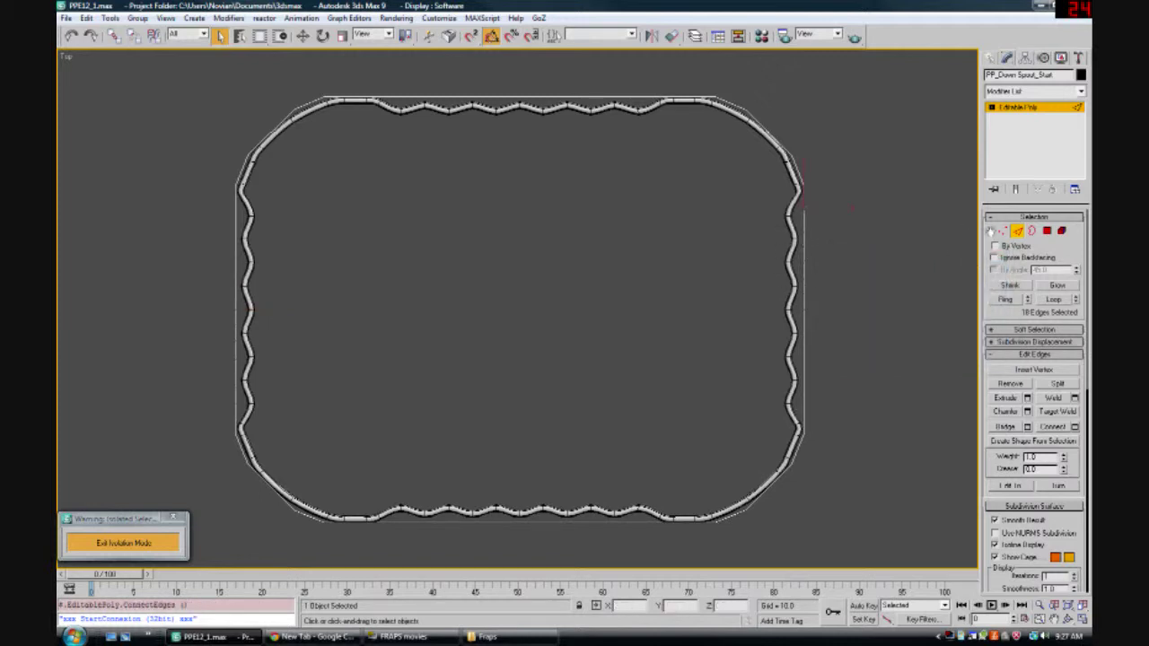
Select every other vertex column along both long sides and scale them slightly inward along Y to form the grooves
left_click(1004, 232)
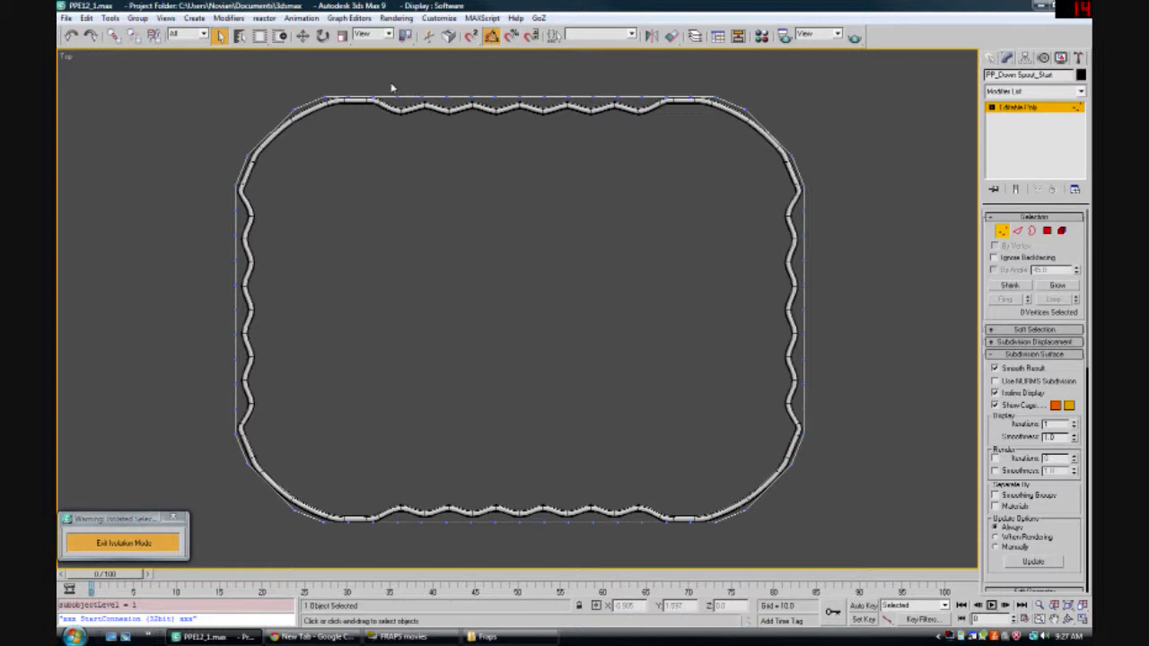
left_click_drag(391, 83, 403, 546)
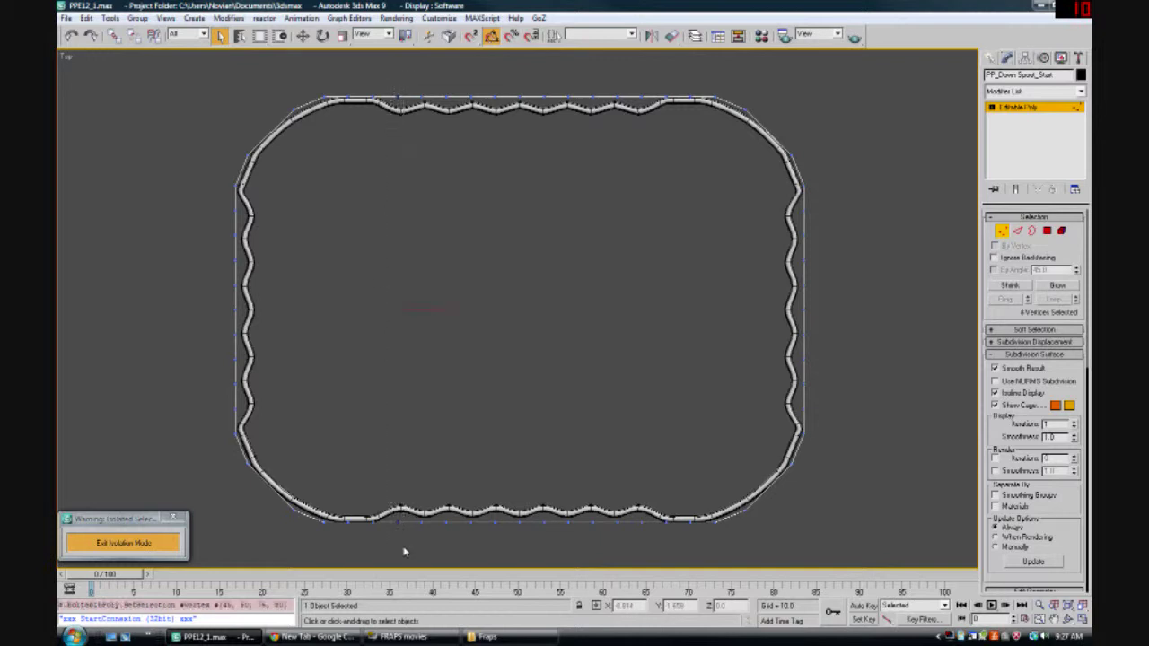
left_click_drag(444, 80, 452, 539, "ctrl")
left_click_drag(492, 83, 499, 510, "ctrl")
left_click_drag(539, 76, 558, 553, "ctrl")
left_click_drag(591, 79, 597, 543, "ctrl")
left_click_drag(643, 94, 652, 540, "ctrl")
left_click(342, 36)
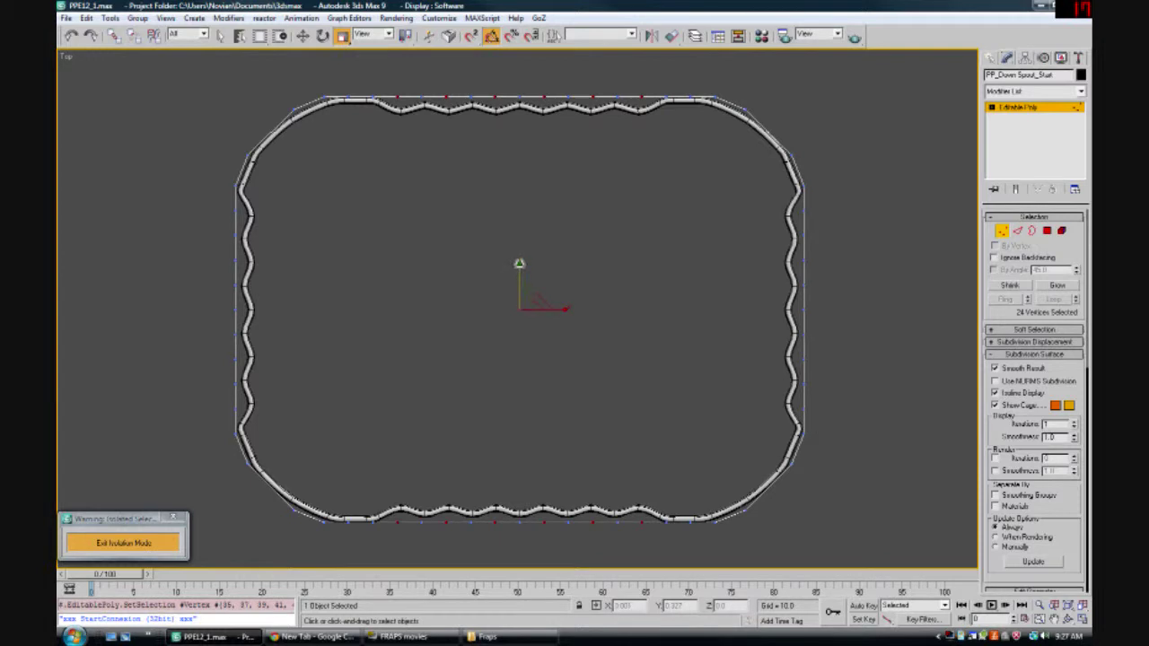
left_click_drag(519, 264, 521, 265)
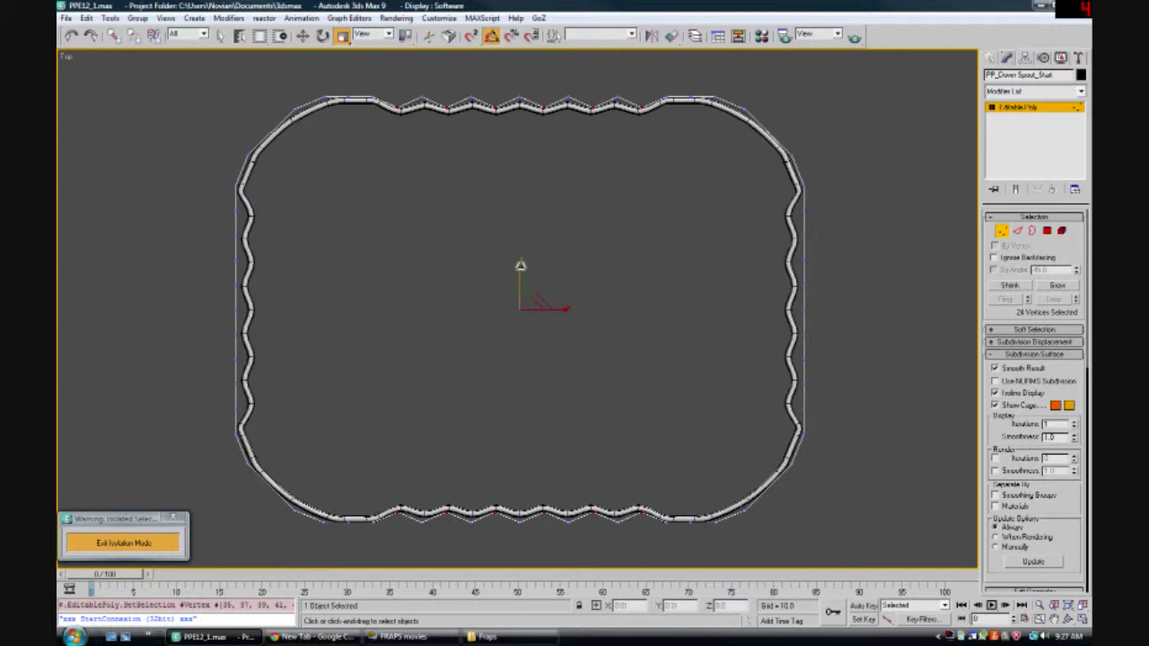
left_click(748, 233)
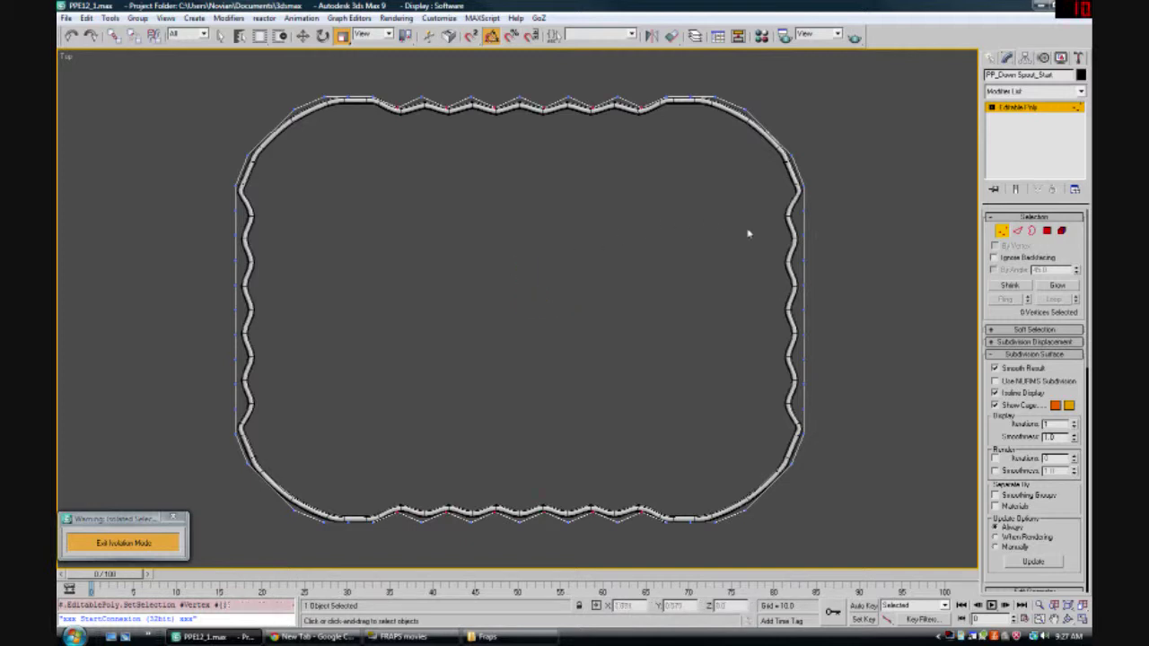
Scale alternating vertex columns on both short sides slightly inward along X to form matching grooves
left_click(826, 210)
left_click_drag(207, 221, 832, 368)
left_click_drag(831, 408, 216, 420, "ctrl")
left_click_drag(568, 309, 565, 309)
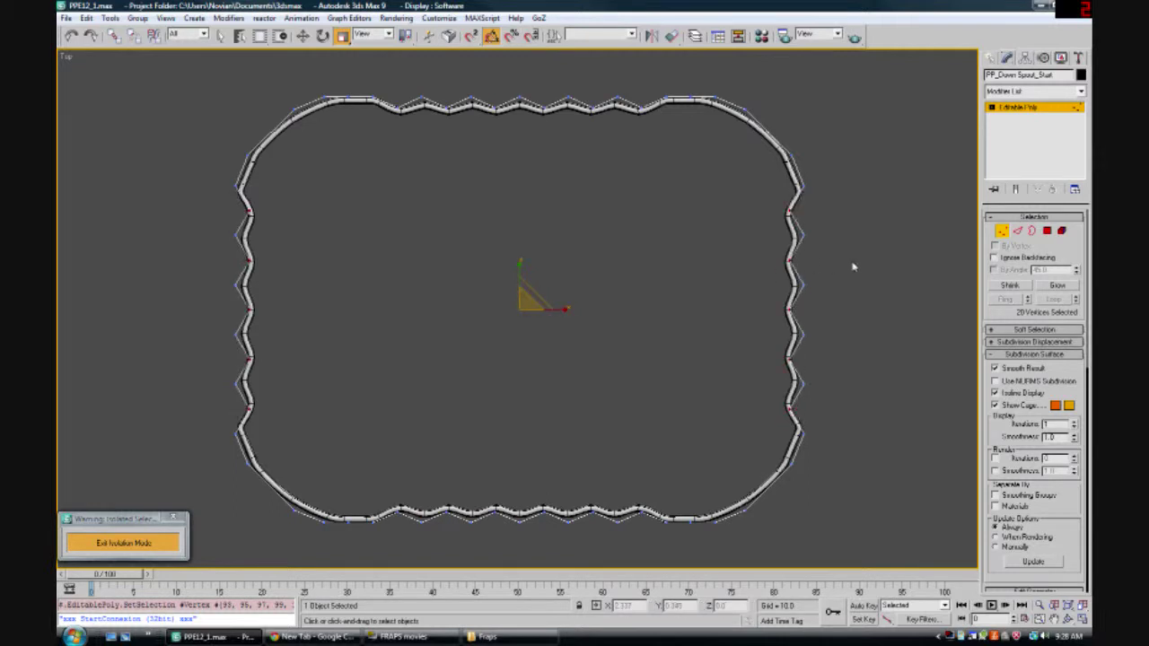
left_click(681, 272)
Examine the grooved downspout and its rim in perspective before returning to the top view
key("p")
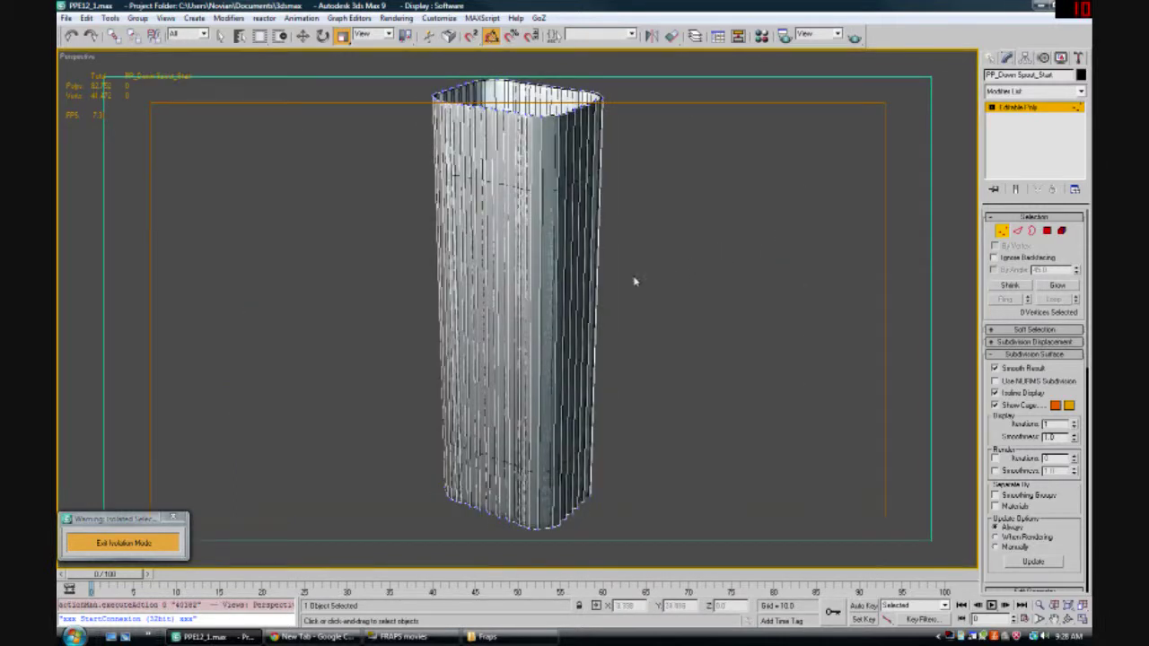
key("z")
middle_click_drag(568, 235, 575, 332, "alt")
scroll(583, 260, "up", 3)
scroll(571, 278, "up", 3)
middle_click_drag(570, 279, 551, 261, "alt")
key("t")
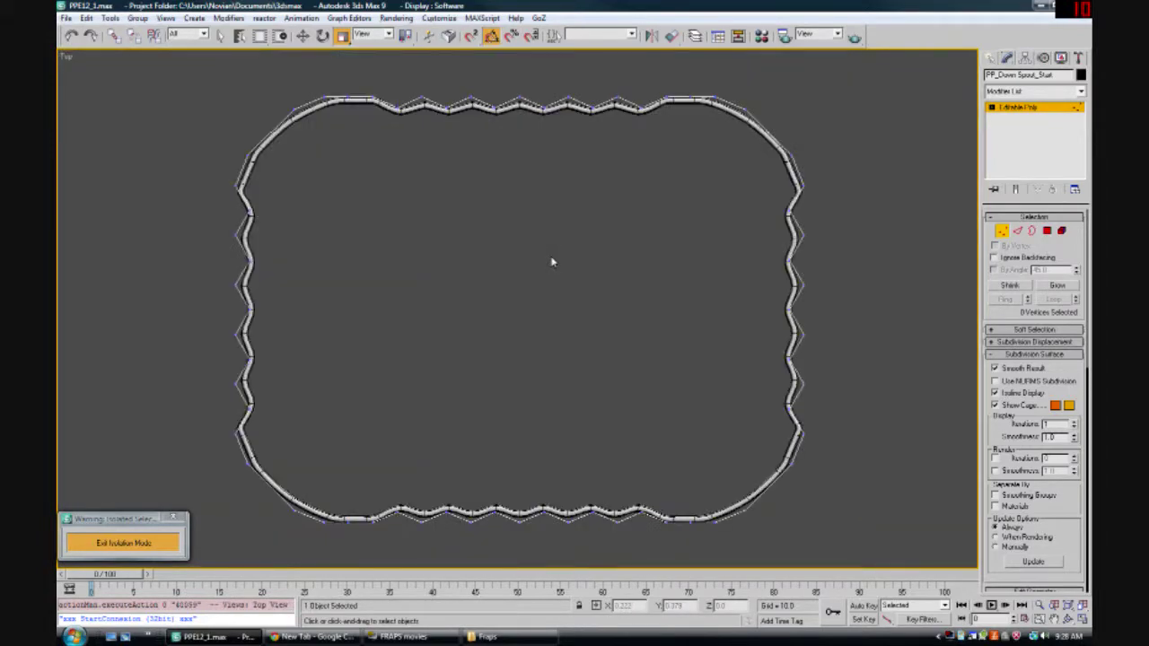
Scale the vertices between the rounded corners and the end grooves of the long sides inward along X, close to the grooves
left_click(503, 214)
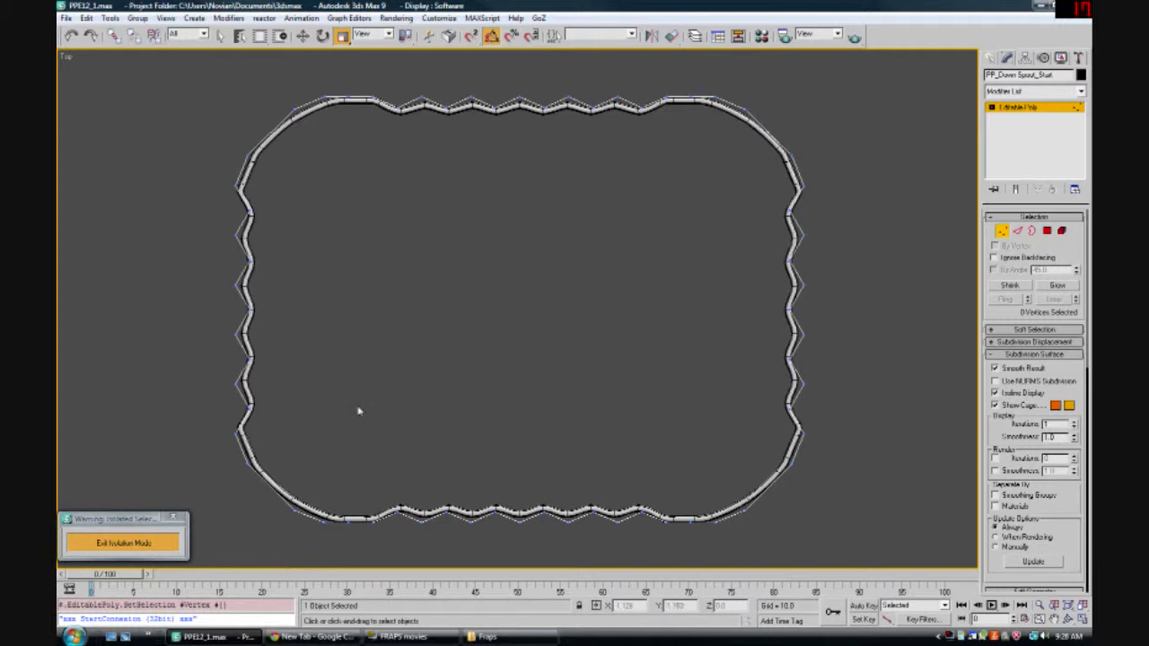
left_click_drag(339, 84, 364, 135)
left_click_drag(679, 90, 699, 117, "ctrl")
left_click_drag(685, 487, 684, 543)
left_click_drag(342, 545, 370, 498)
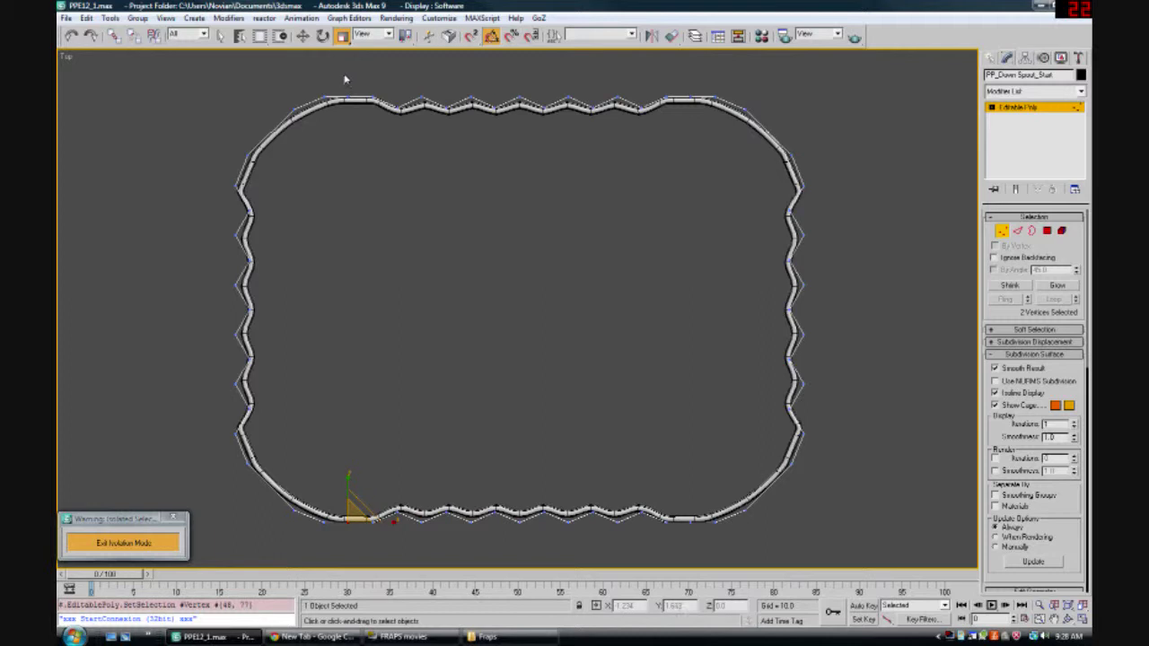
left_click_drag(346, 97, 357, 553, "ctrl")
left_click_drag(693, 81, 682, 546, "ctrl")
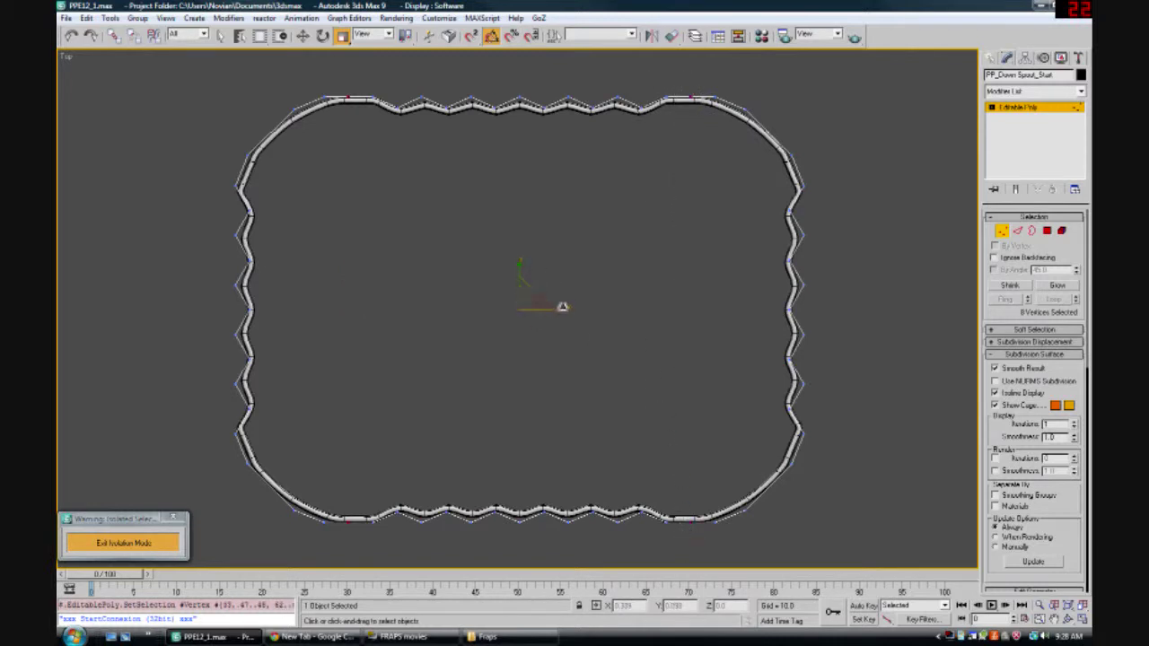
left_click_drag(561, 309, 557, 308)
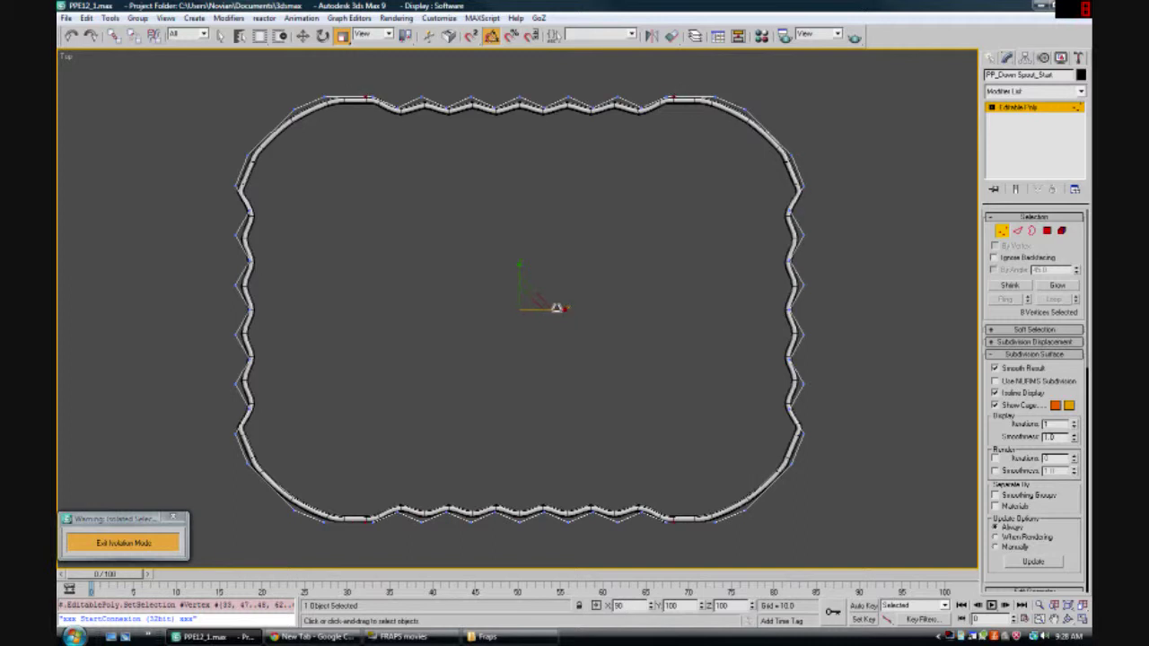
left_click(616, 220)
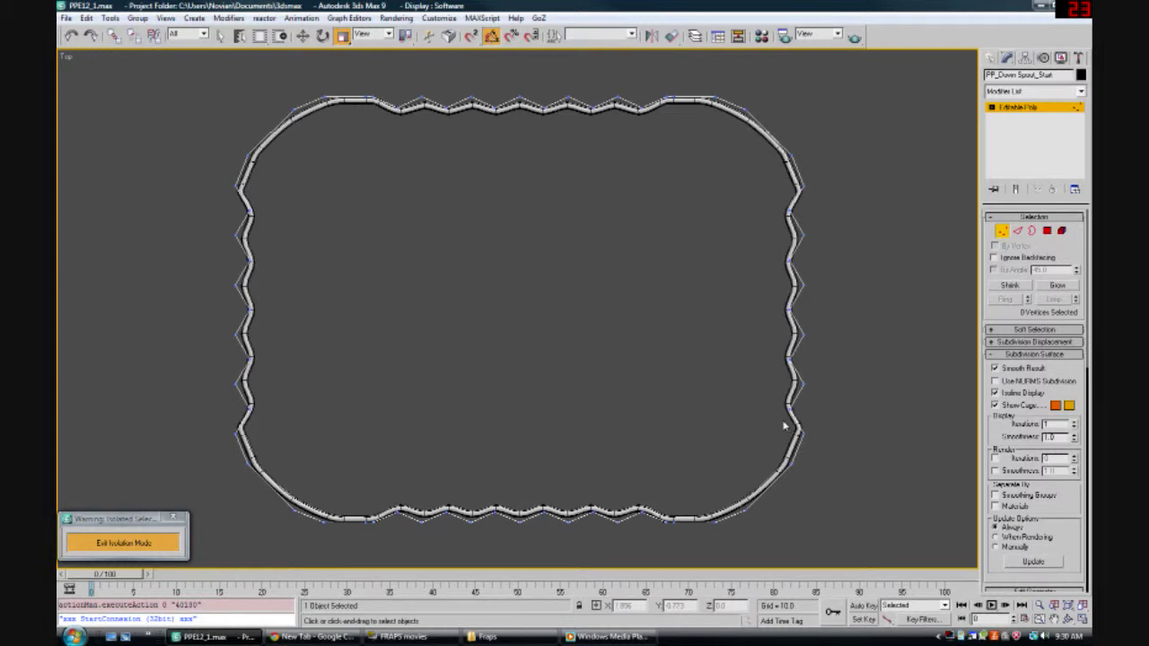
Connect the top and bottom corner edges adjoining the short sides' end grooves with a single segment
key("q")
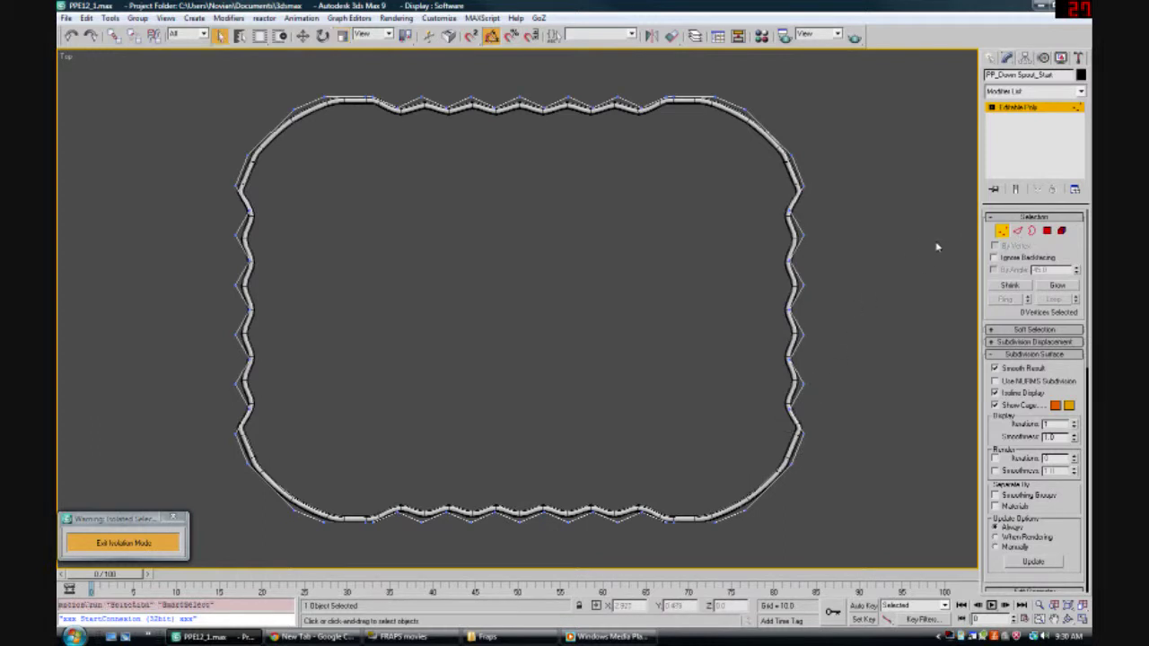
left_click(1017, 231)
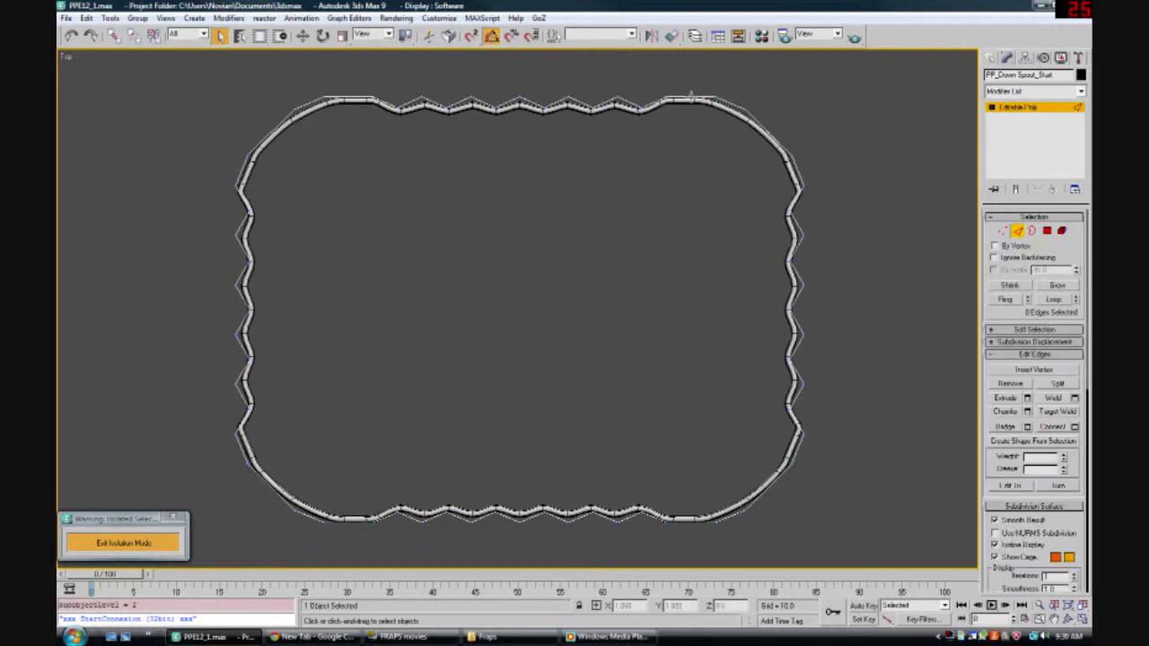
left_click(798, 168)
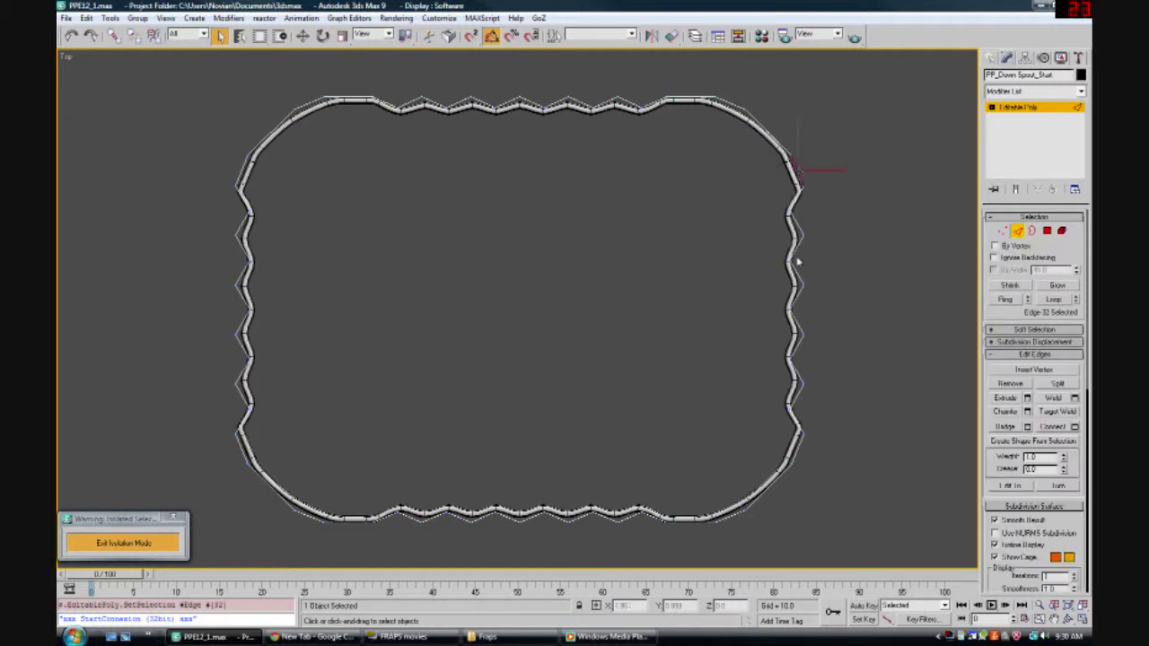
left_click(799, 459)
left_click(243, 178)
left_click_drag(209, 167, 846, 174)
left_click_drag(826, 451, 208, 449)
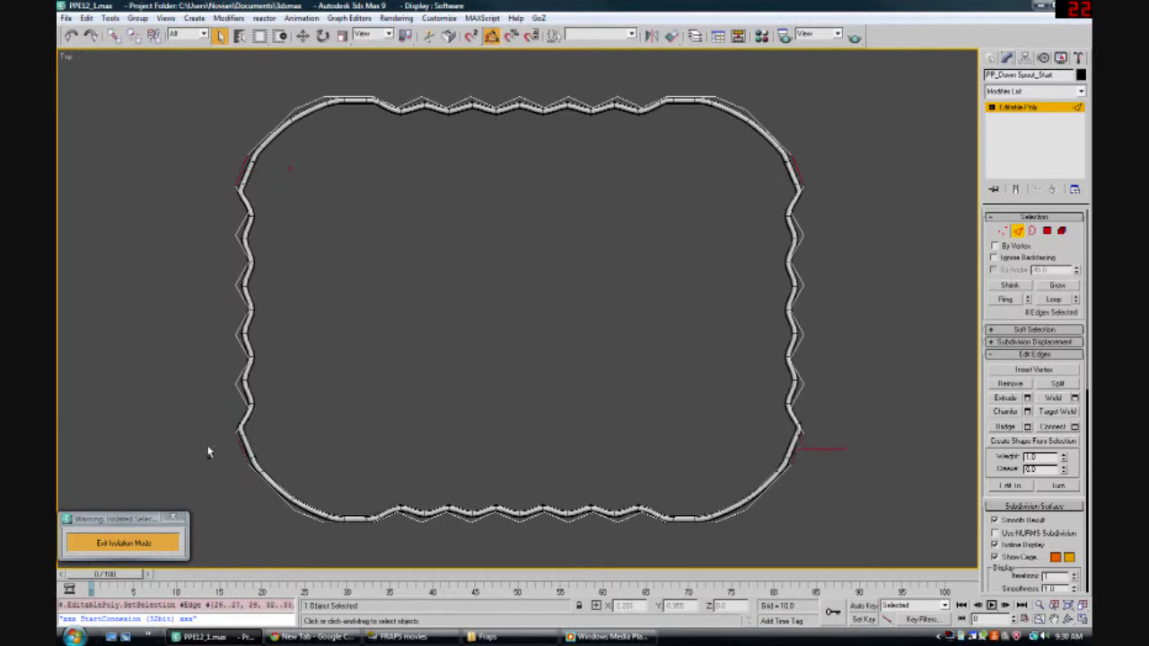
left_click(1075, 427)
left_click(915, 288)
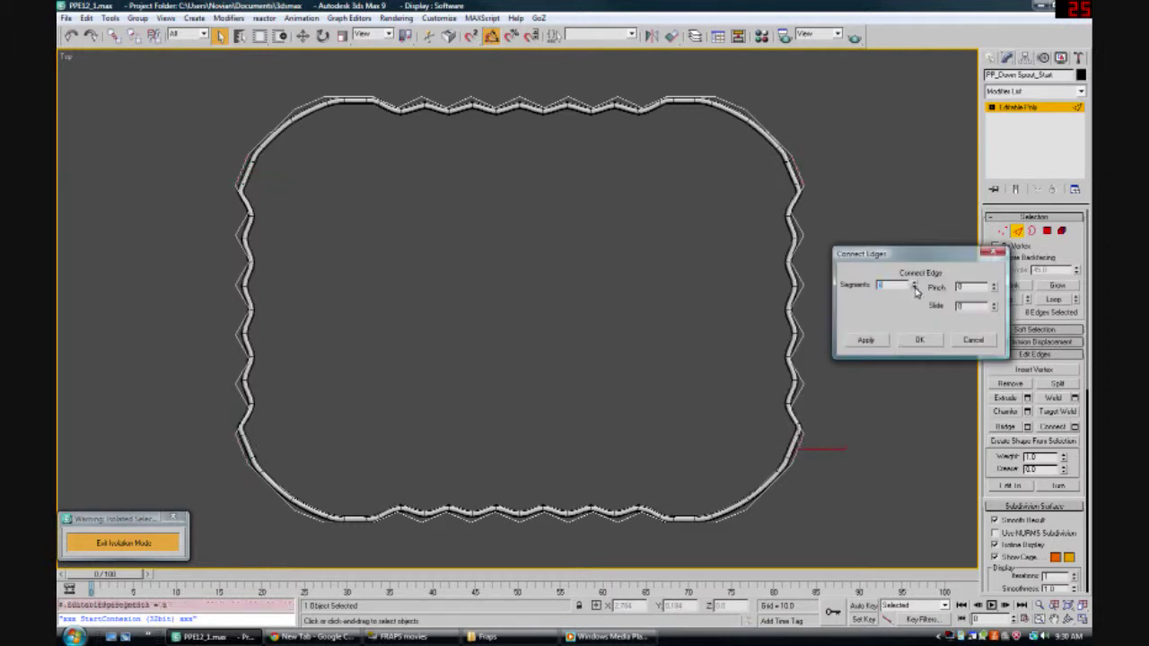
left_click(916, 342)
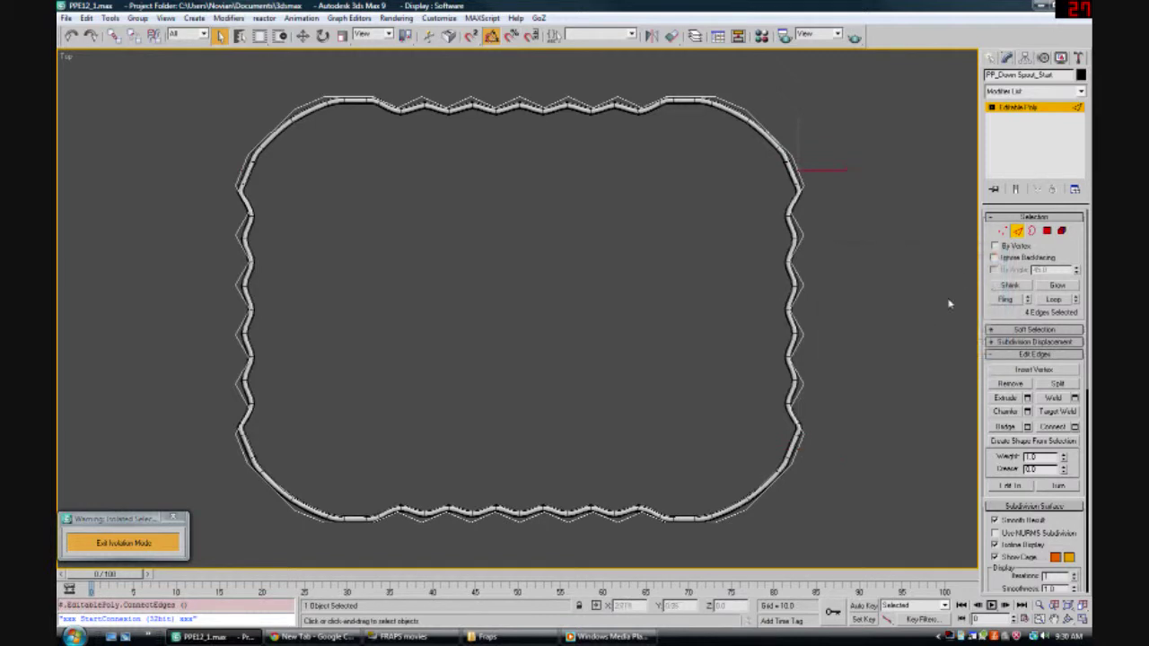
Scale the new corner vertices outward along X and inward along Y so they sit beside the short sides' end grooves
left_click(1002, 231)
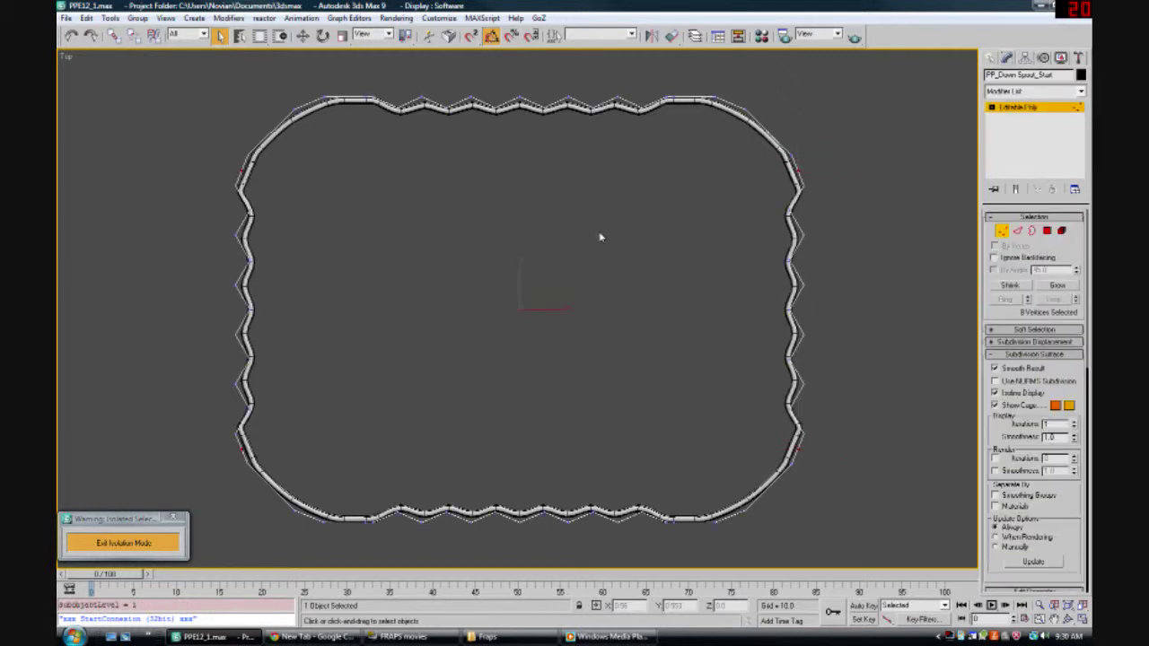
key("r")
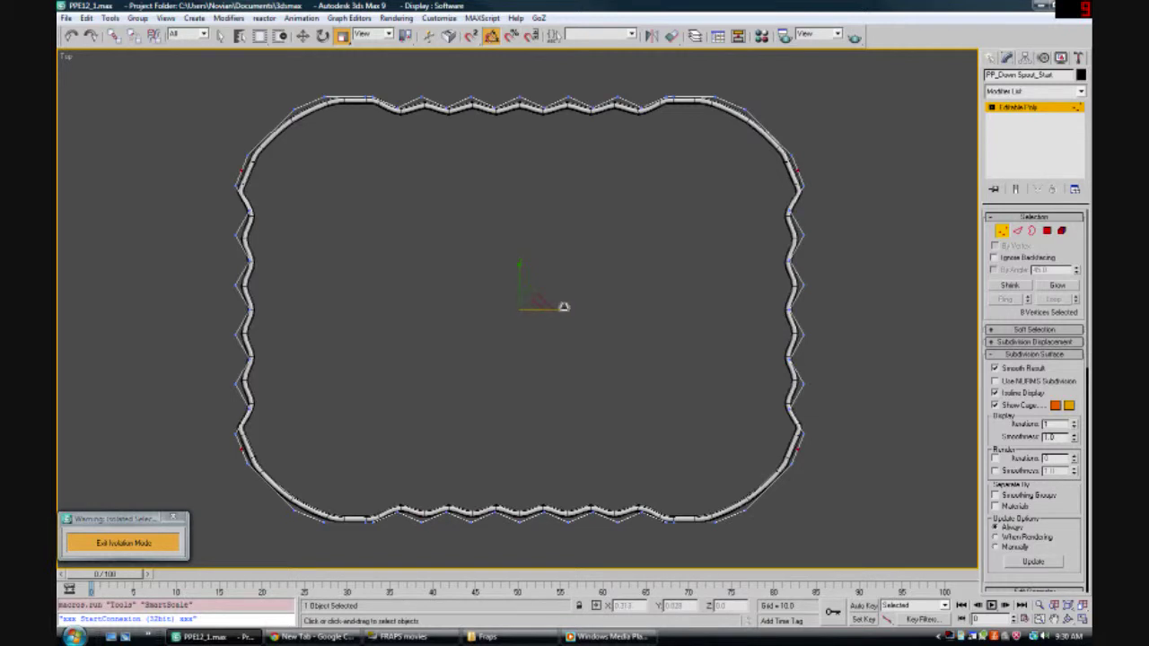
left_click_drag(564, 308, 563, 308)
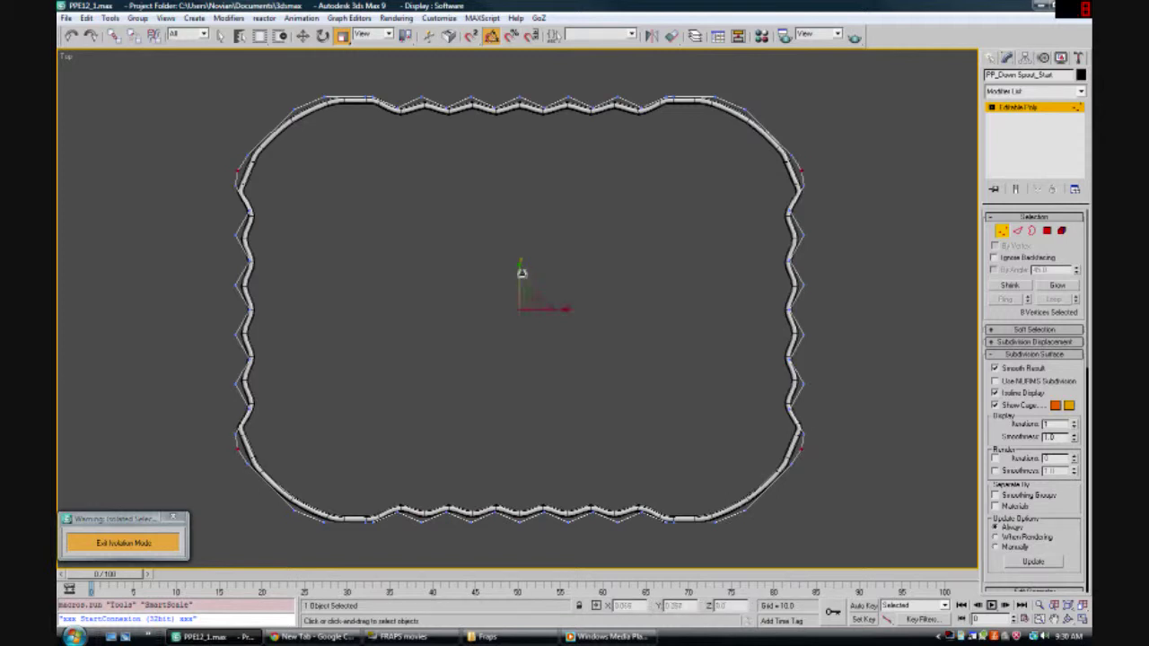
left_click_drag(521, 273, 521, 277)
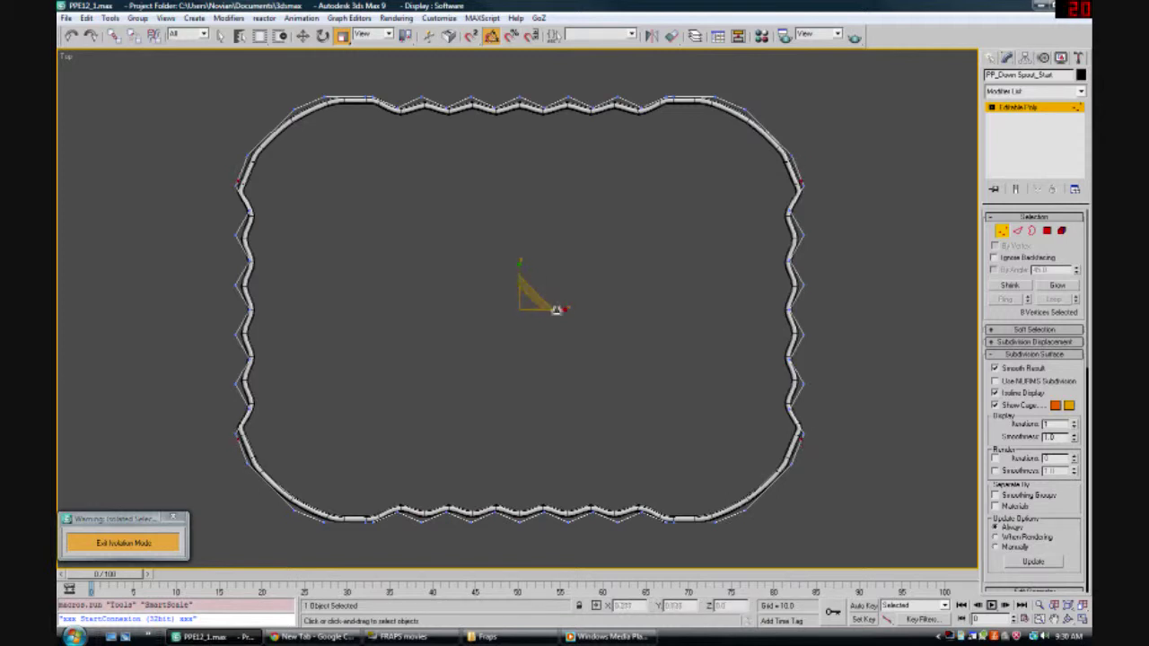
left_click_drag(558, 311, 558, 310)
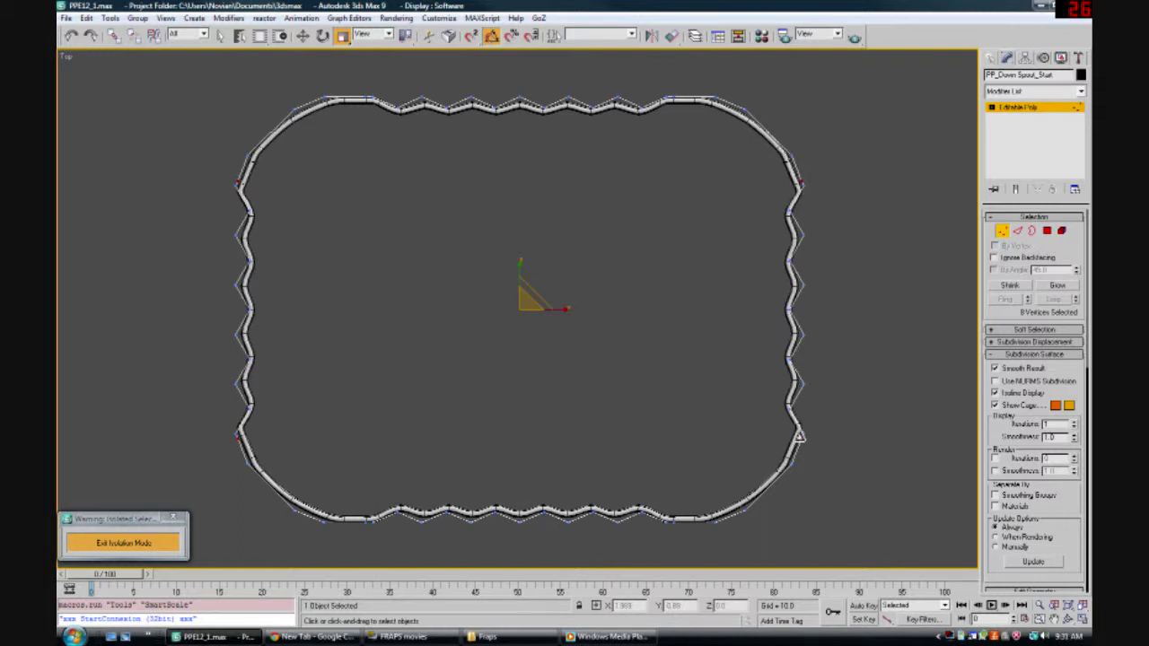
Leave vertex editing and examine the whole downspout in perspective from several angles
left_click(1007, 109)
key("p")
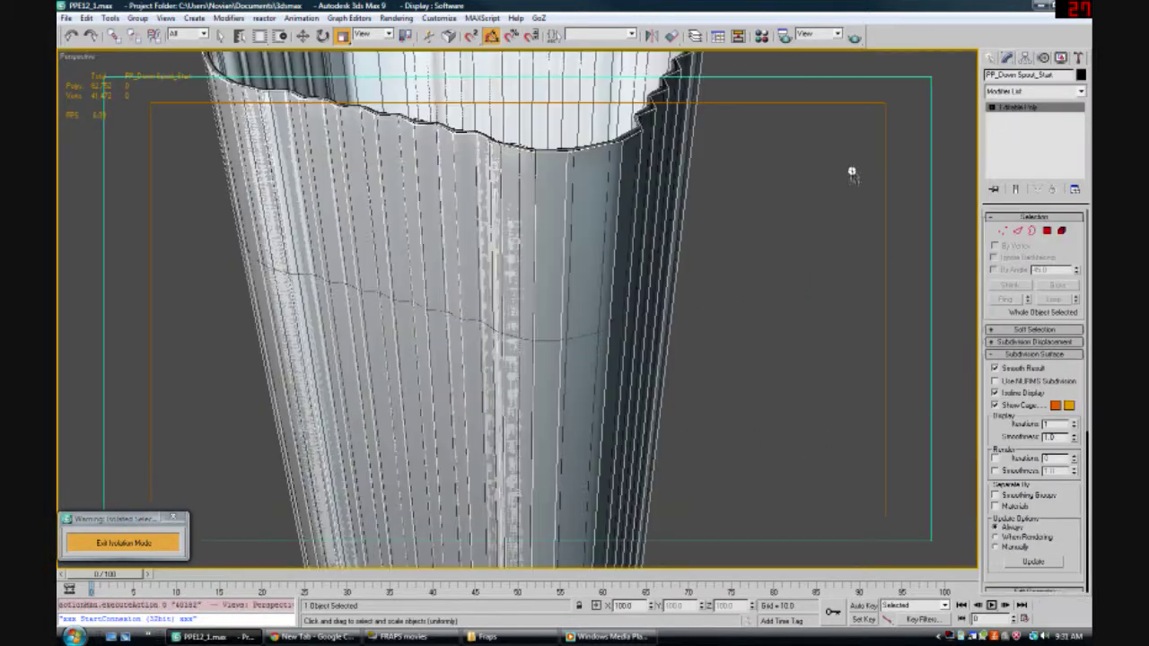
key("z")
middle_click_drag(642, 342, 536, 295, "alt")
scroll(620, 355, "up", 5)
scroll(536, 295, "down", 4)
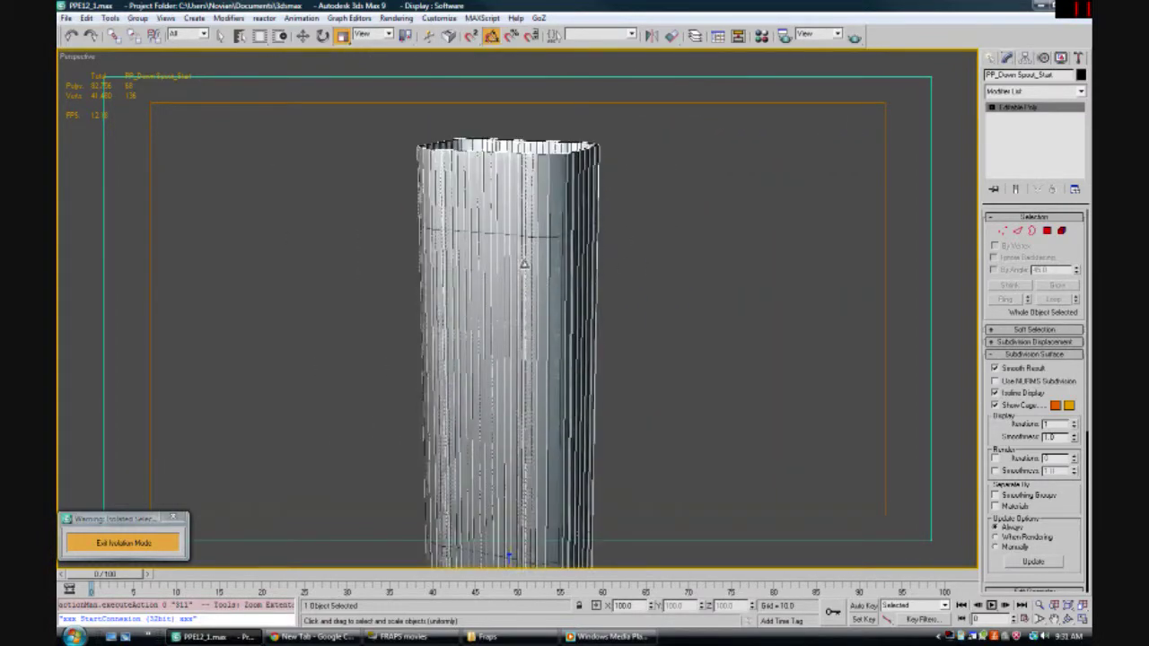
middle_click_drag(524, 265, 560, 288, "alt")
scroll(557, 283, "down", 3)
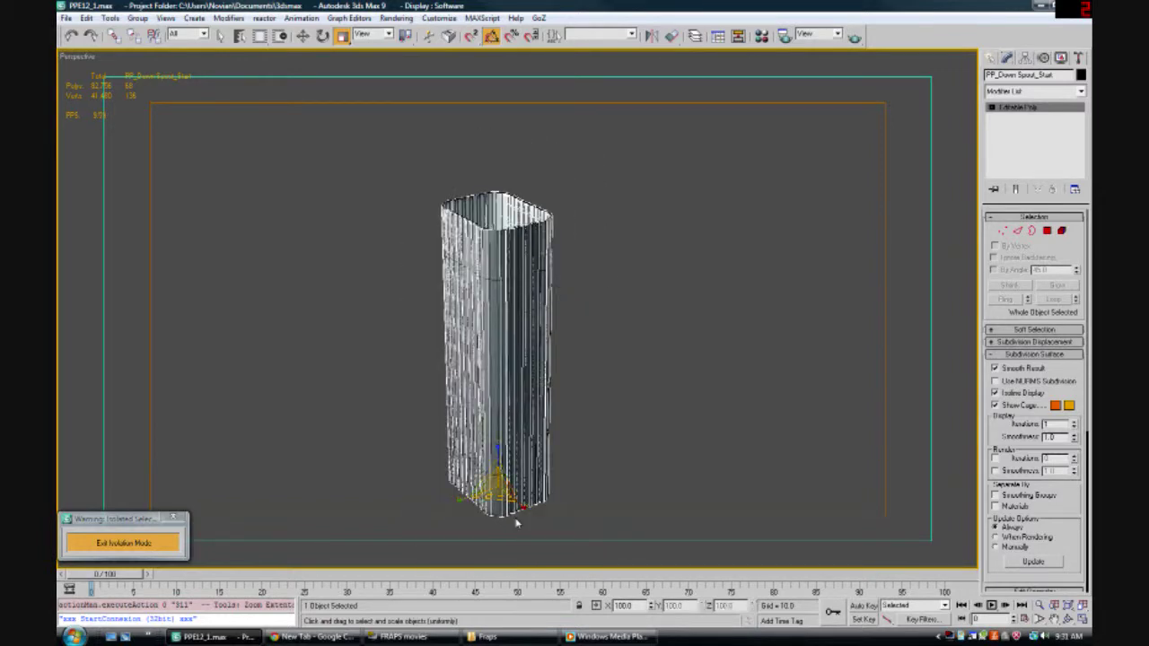
scroll(559, 351, "up", 3)
Connect all the vertical edges of the downspout with 2 segments and a pinch of 99, and leave edge editing
key("2")
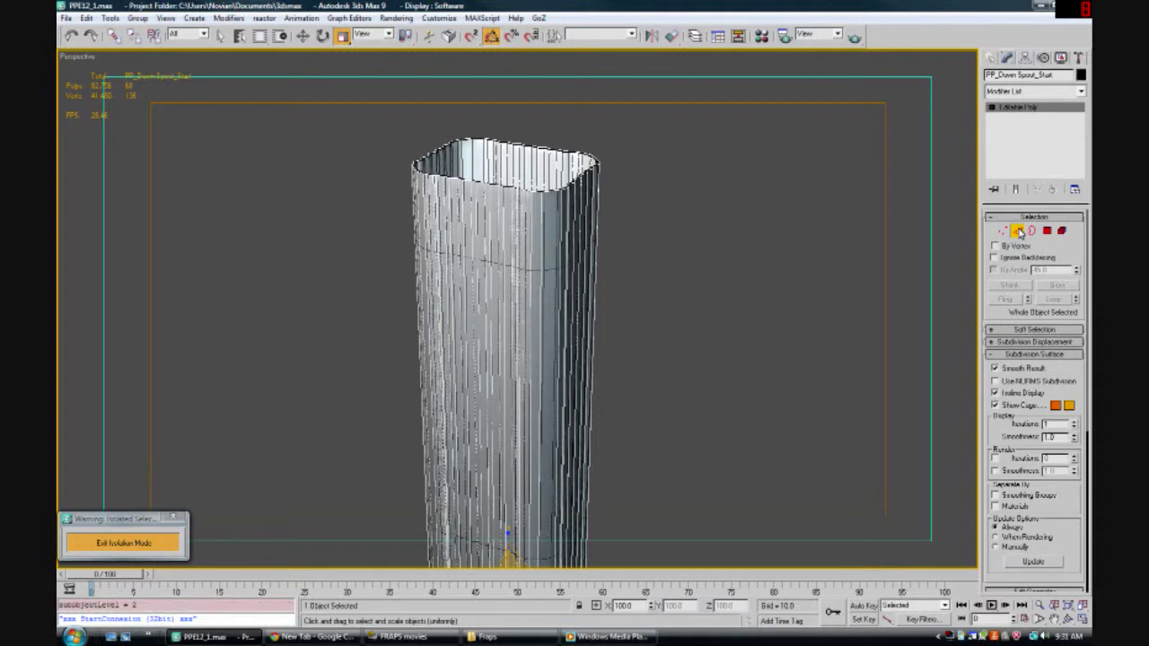
double_click(561, 351)
left_click(686, 280)
left_click_drag(690, 255, 297, 354)
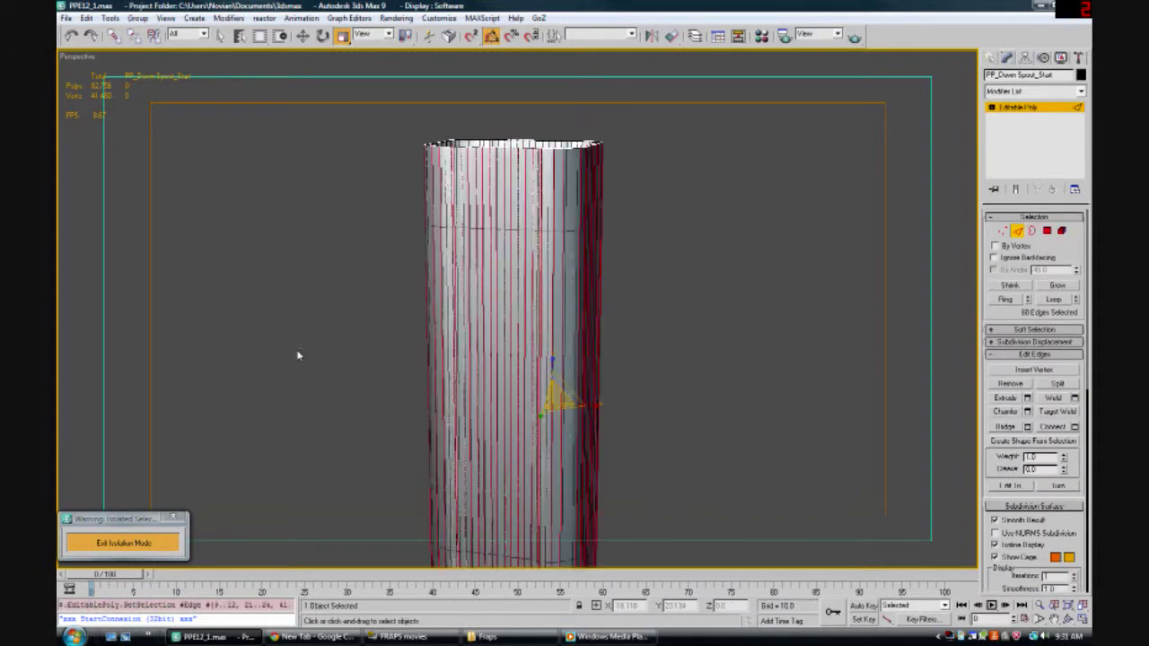
middle_click_drag(317, 368, 359, 362)
left_click_drag(772, 294, 413, 363)
middle_click_drag(439, 362, 708, 416, "alt")
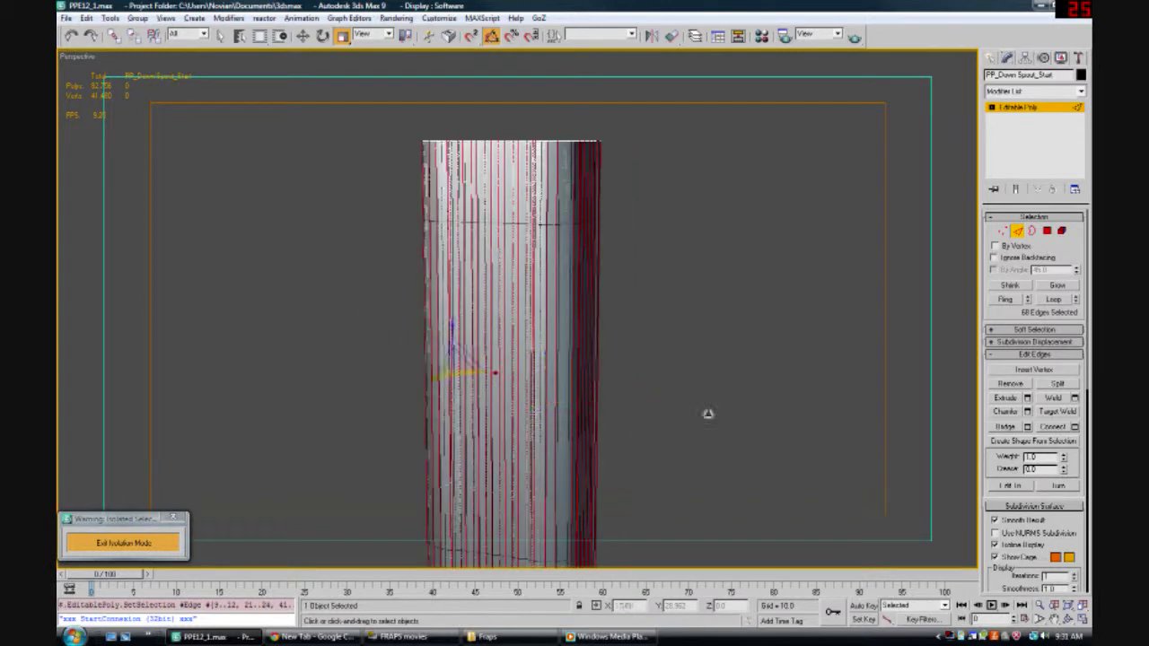
left_click(1075, 426)
left_click(914, 283)
left_click_drag(994, 287, 1000, 160)
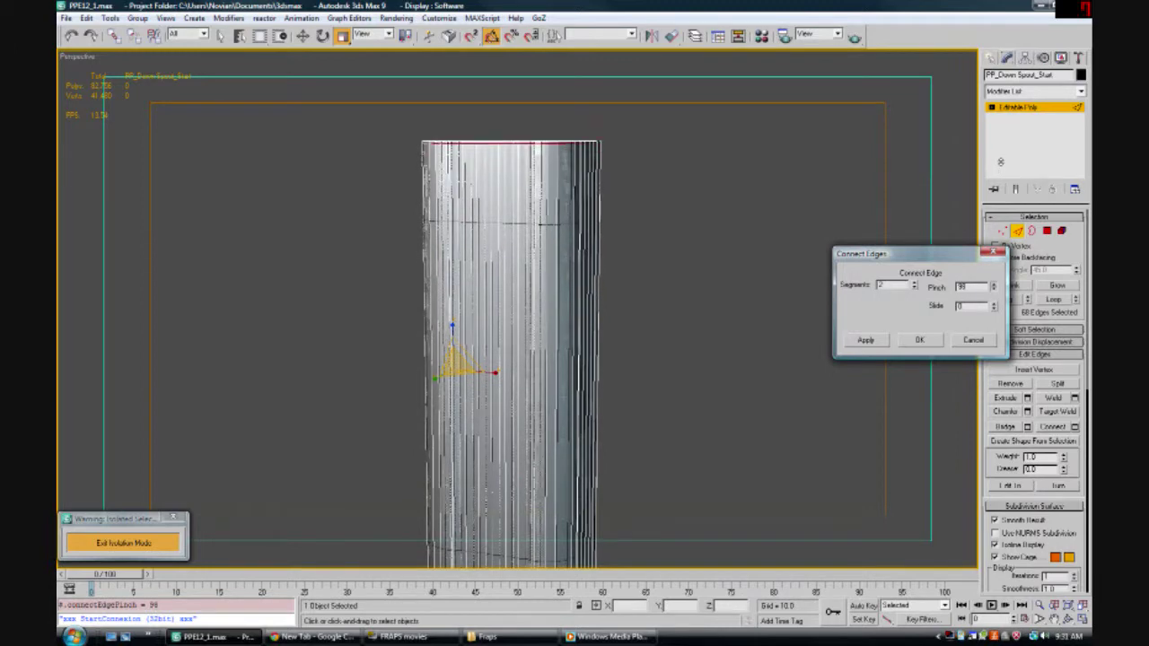
left_click(934, 341)
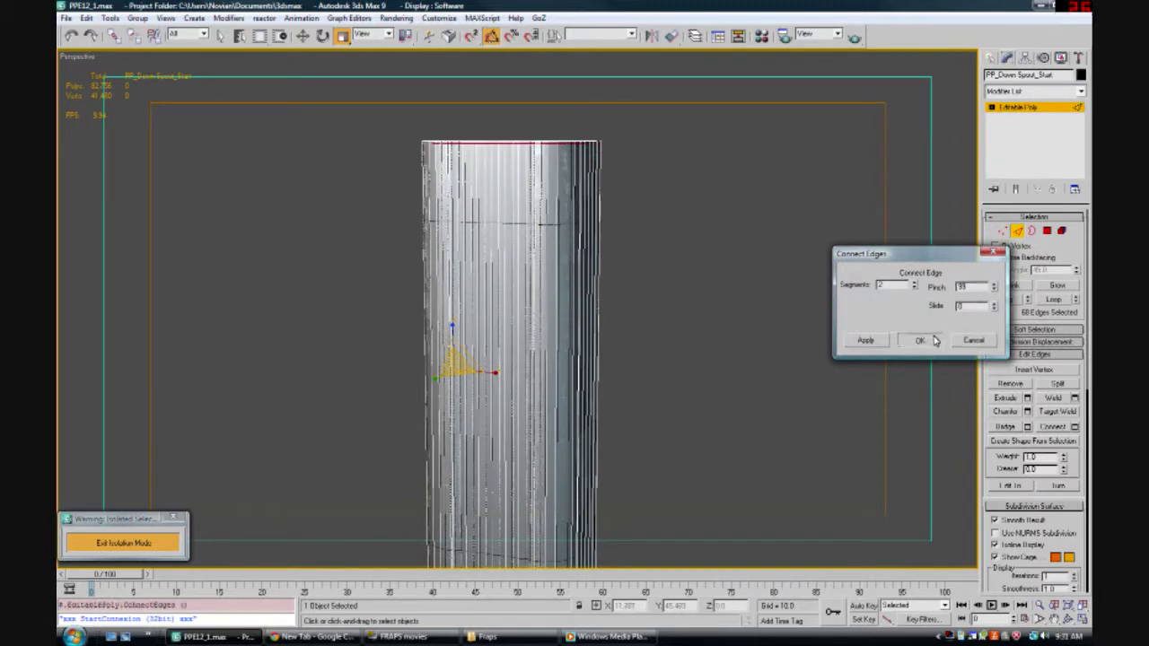
left_click(1027, 112)
Inspect the new edge loop around the downspout's top rim, exit isolation and isolate the downspout again
middle_click_drag(754, 164, 667, 241, "alt")
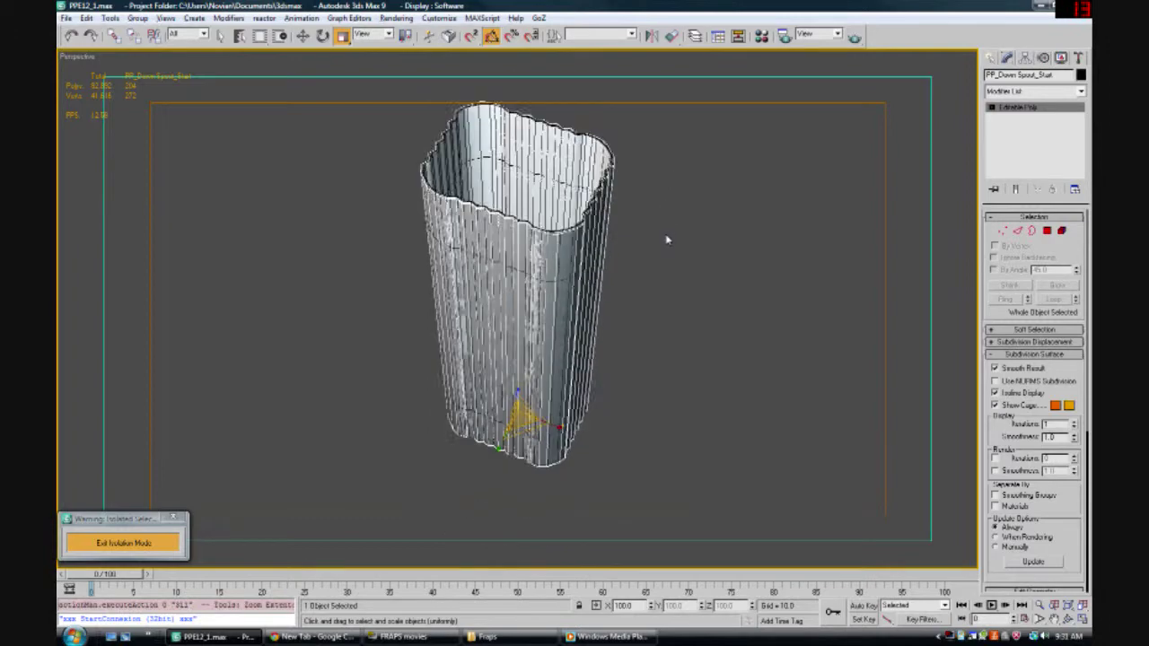
key("z")
scroll(664, 244, "up", 6)
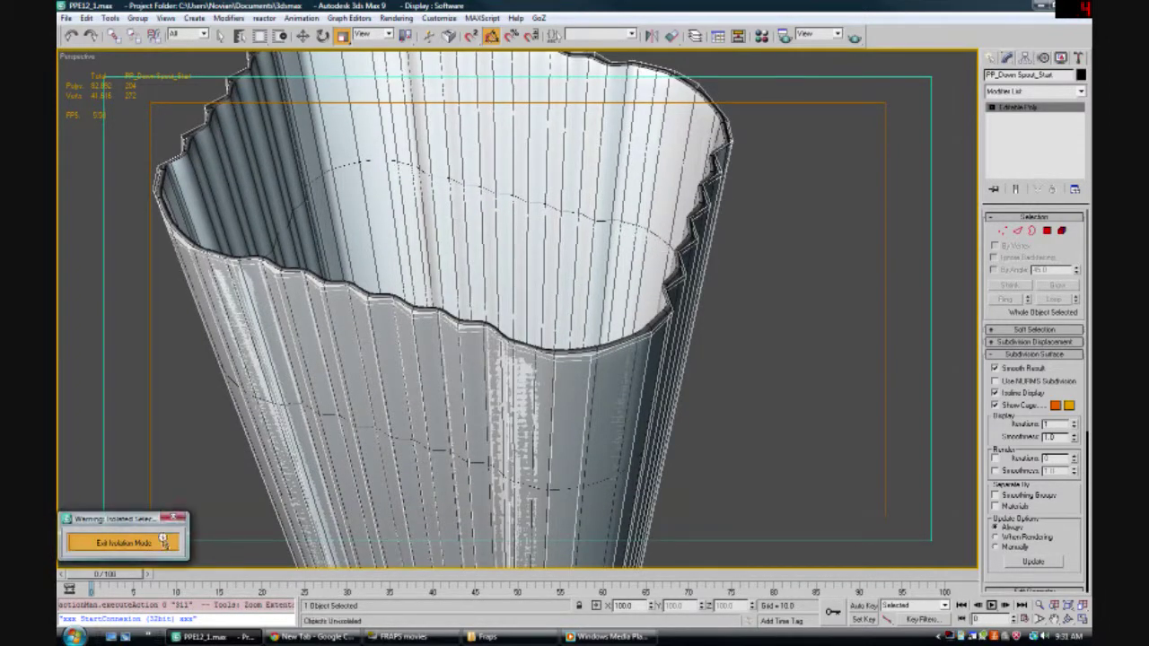
left_click(124, 543)
key("alt+q")
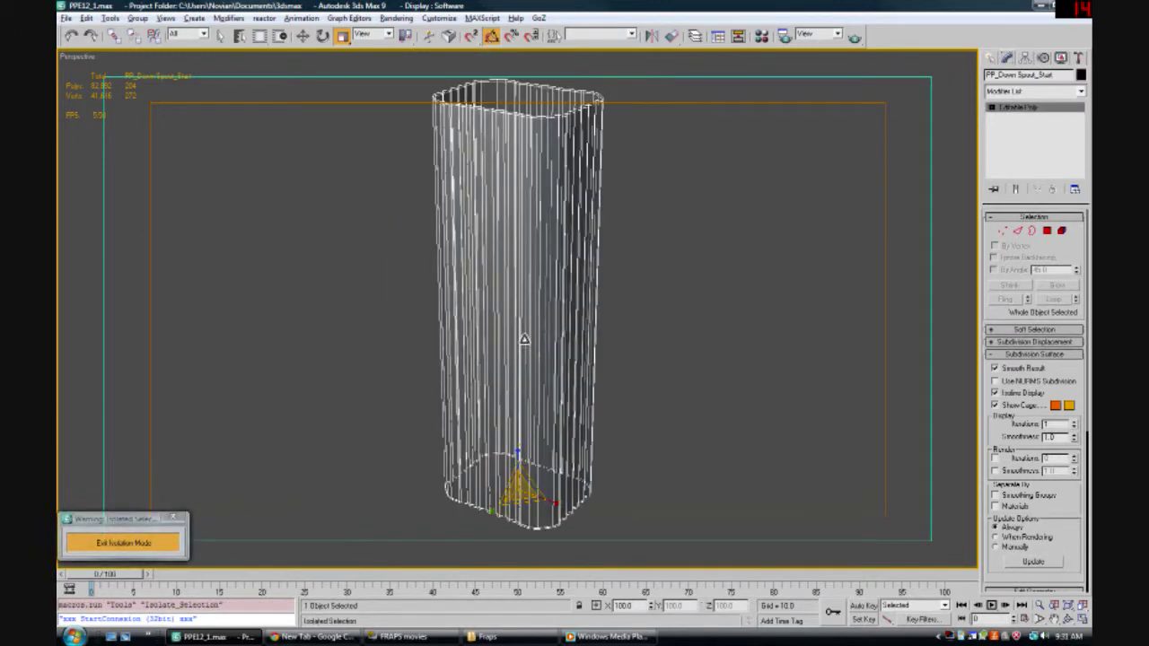
Add a TurboSmooth modifier to the downspout with 2 iterations and isoline display enabled
key("z")
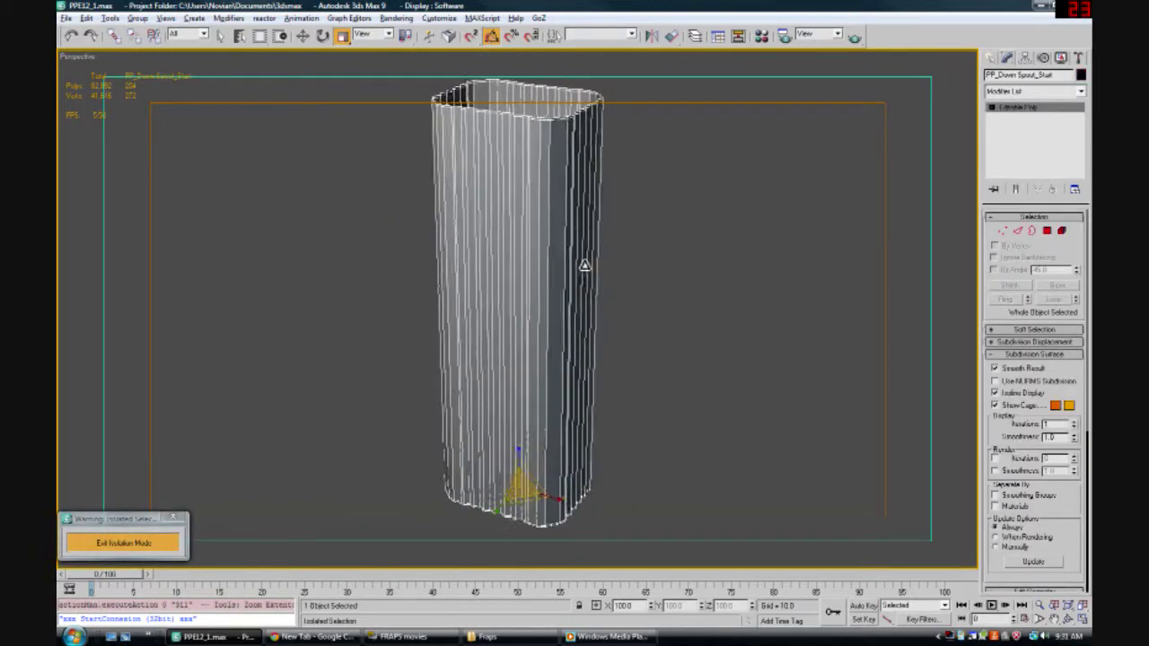
scroll(630, 269, "up", 3)
middle_click_drag(639, 325, 569, 356, "alt")
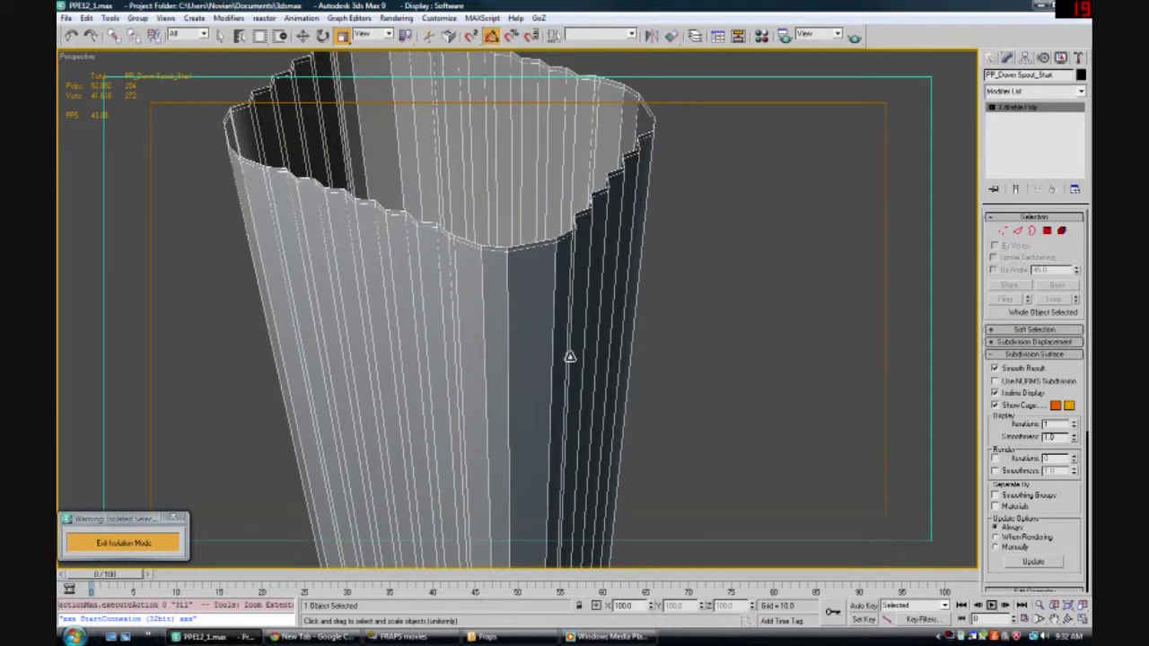
middle_click_drag(442, 234, 455, 240, "alt")
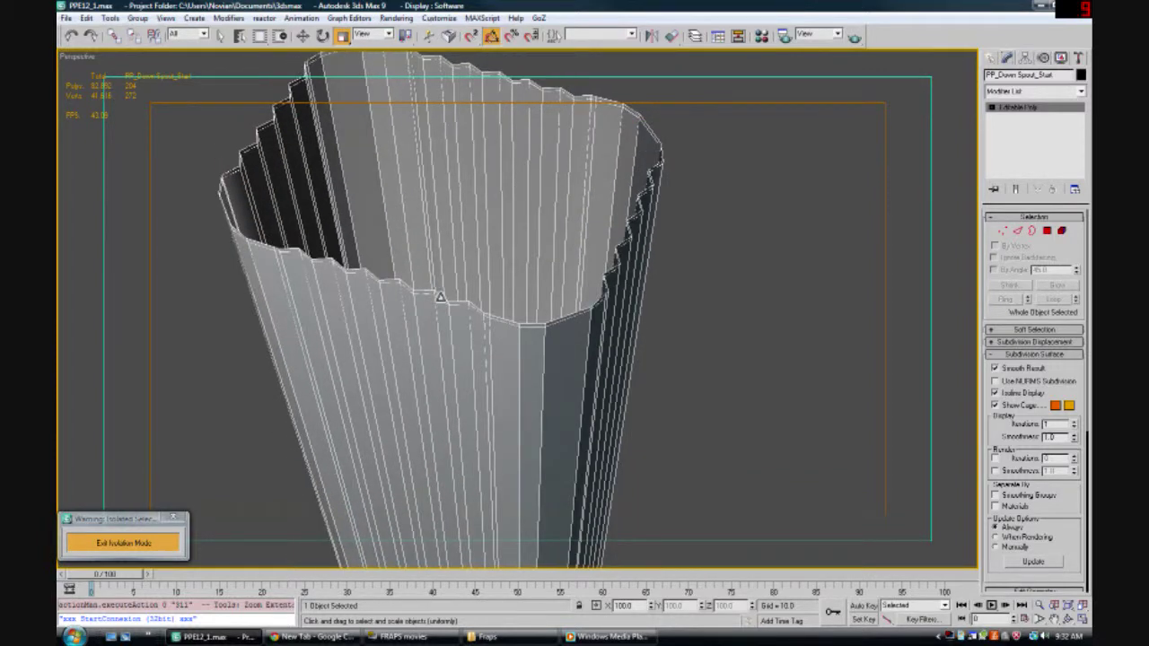
left_click(1069, 91)
scroll(1038, 404, "down", 10)
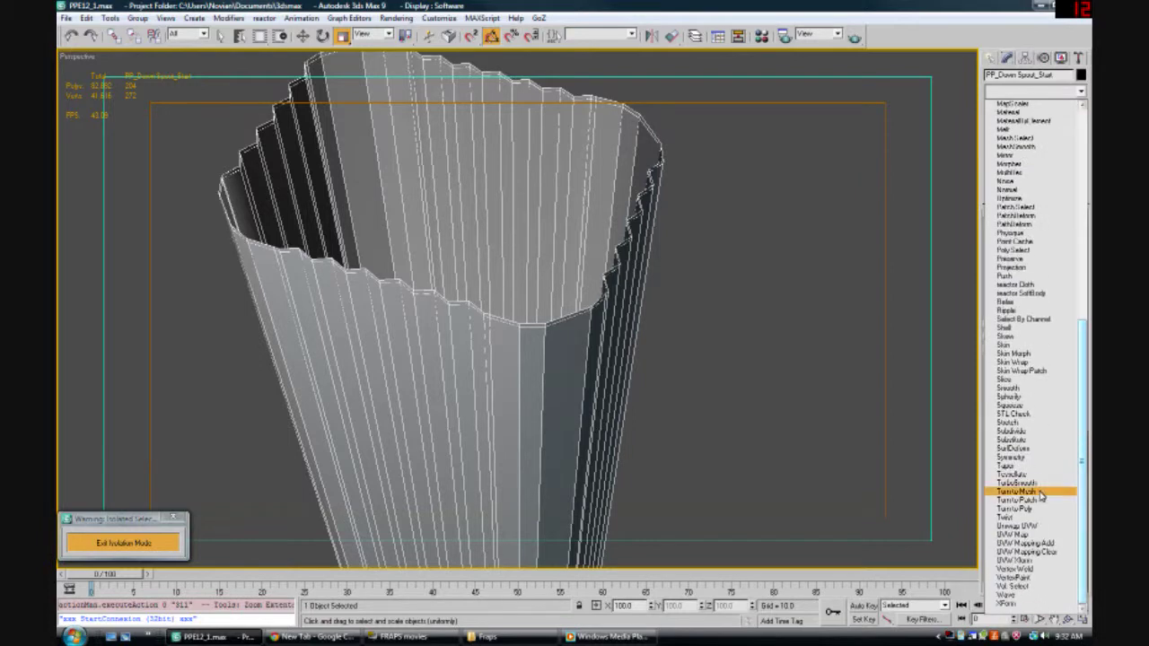
left_click(1033, 484)
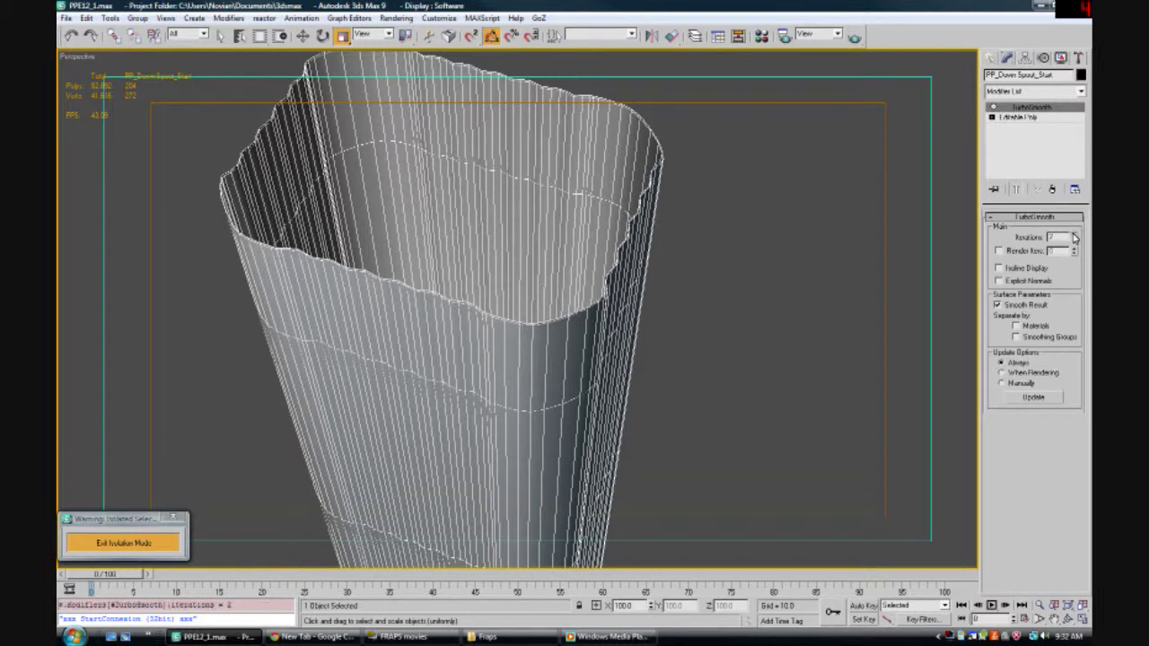
left_click(1074, 235)
left_click(1000, 268)
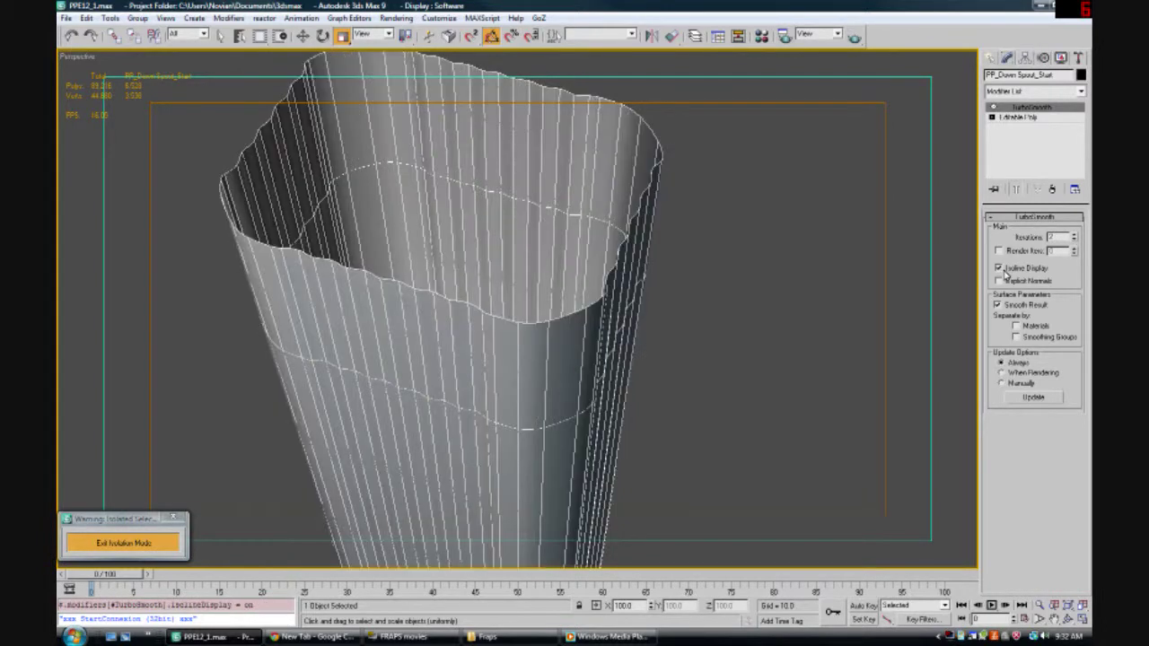
Deselect the downspout and quick-render its upper end both close up and from farther away, closing each render
left_click(842, 308)
scroll(806, 314, "down", 6)
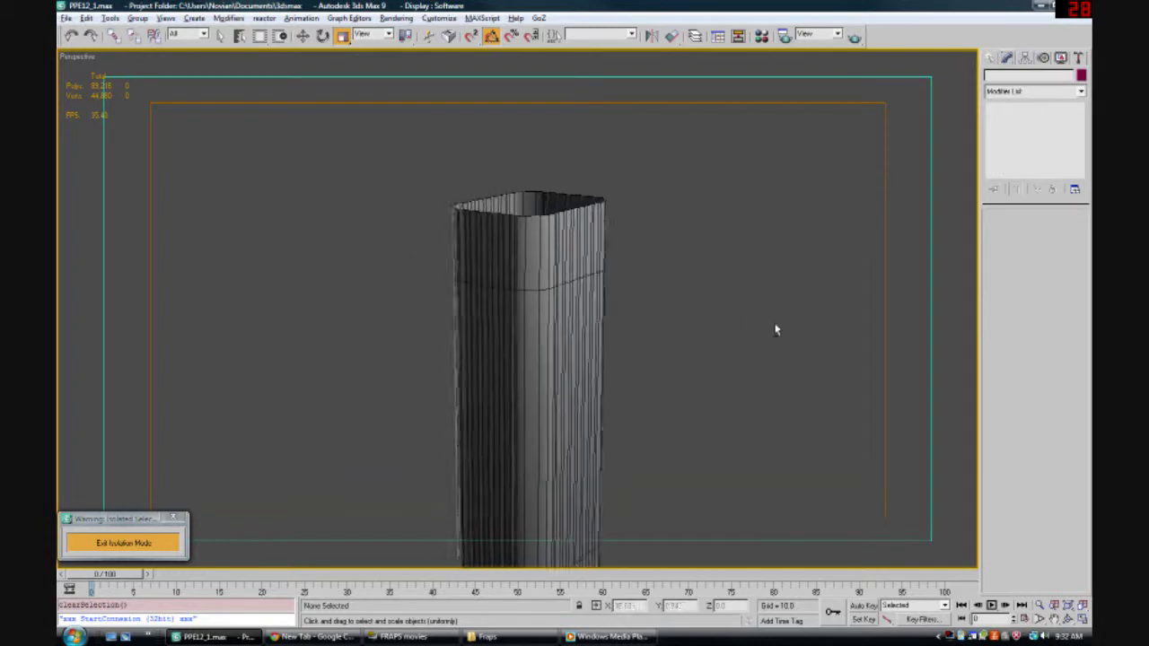
scroll(777, 330, "up", 6)
middle_click_drag(512, 364, 428, 346, "alt")
key("shift+q")
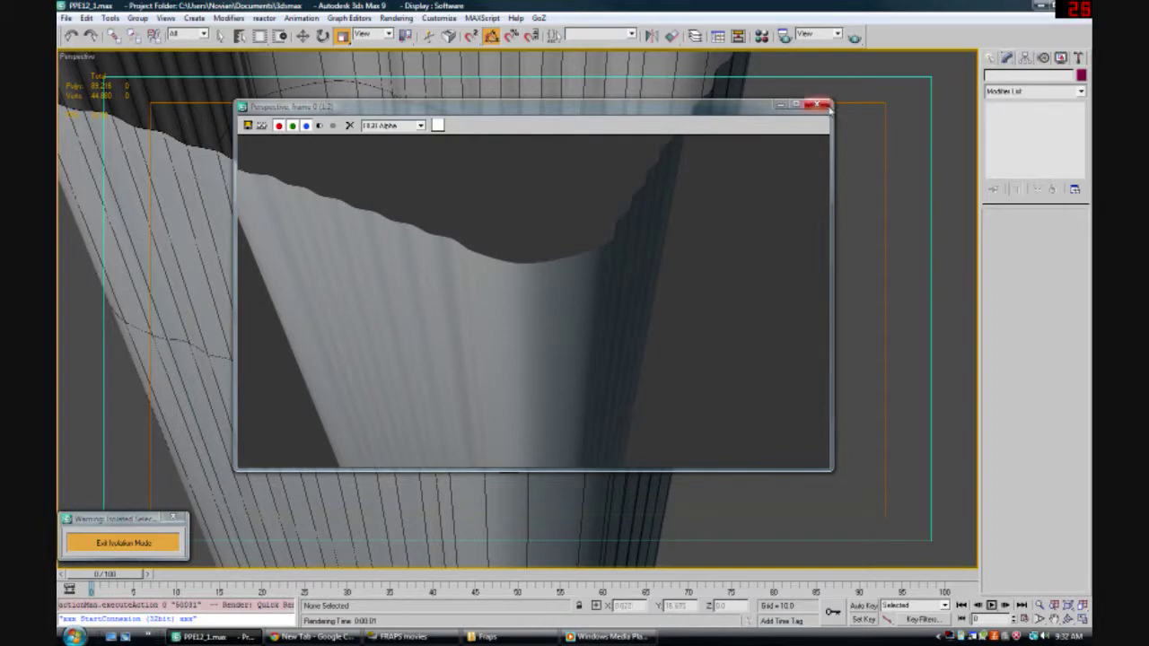
left_click(827, 104)
scroll(650, 239, "down", 5)
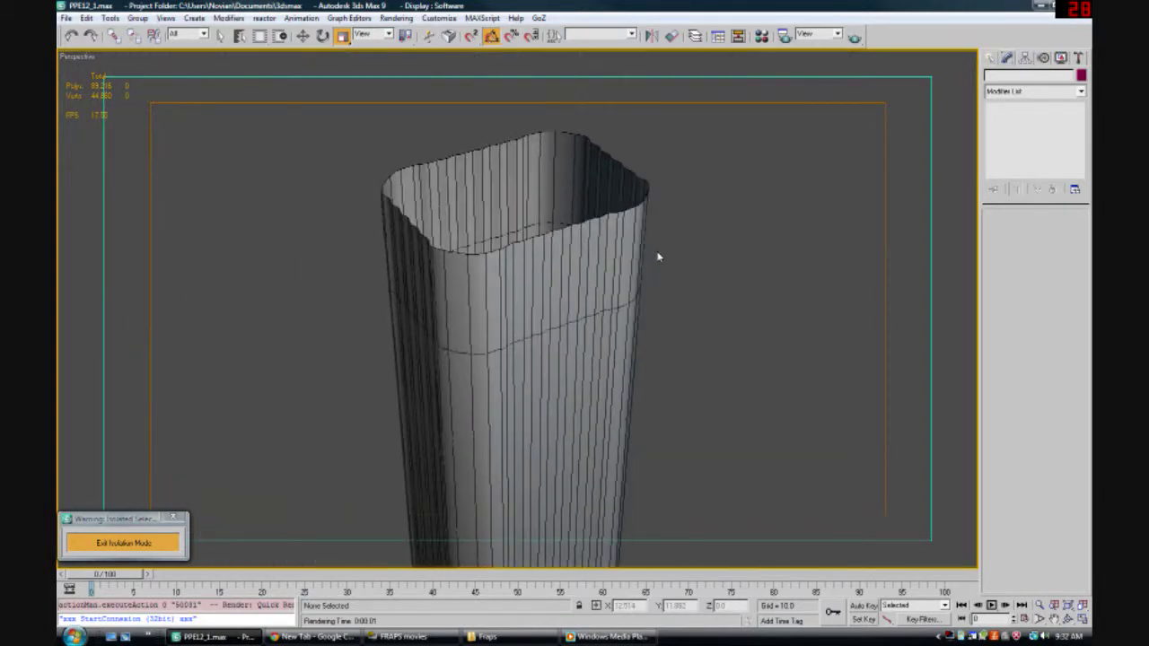
key("shift+q")
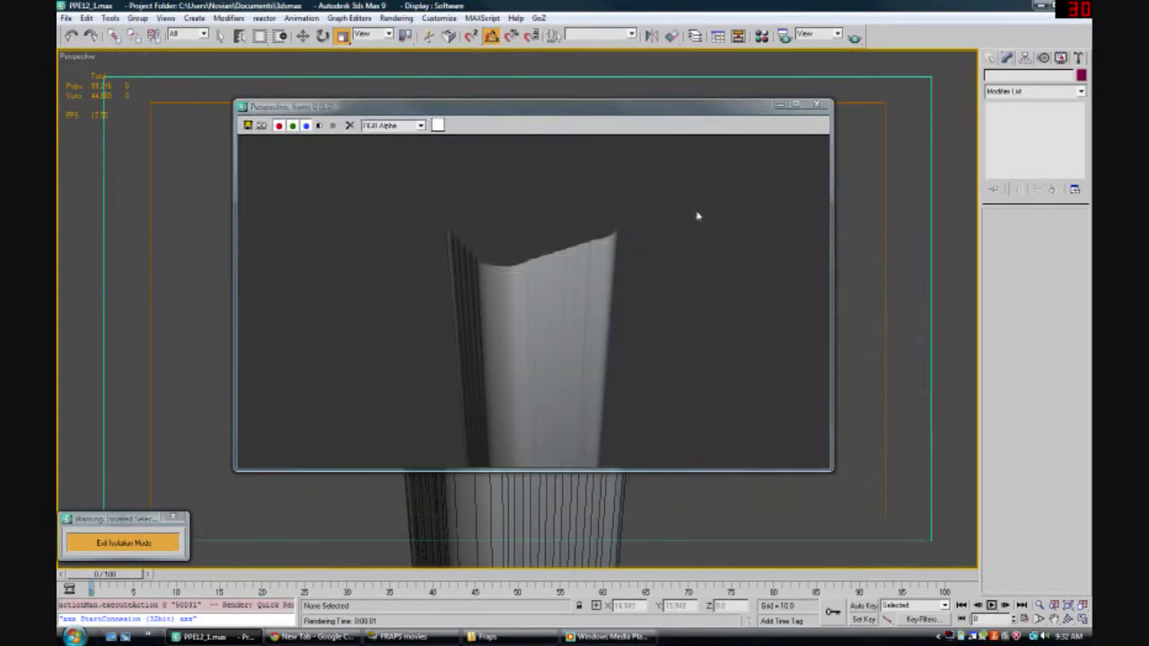
left_click(817, 104)
Reselect the downspout and select all its vertical edges on the base Editable Poly
middle_click_drag(655, 218, 595, 192, "alt")
scroll(592, 269, "down", 5)
middle_click_drag(591, 282, 593, 275, "alt")
key("z")
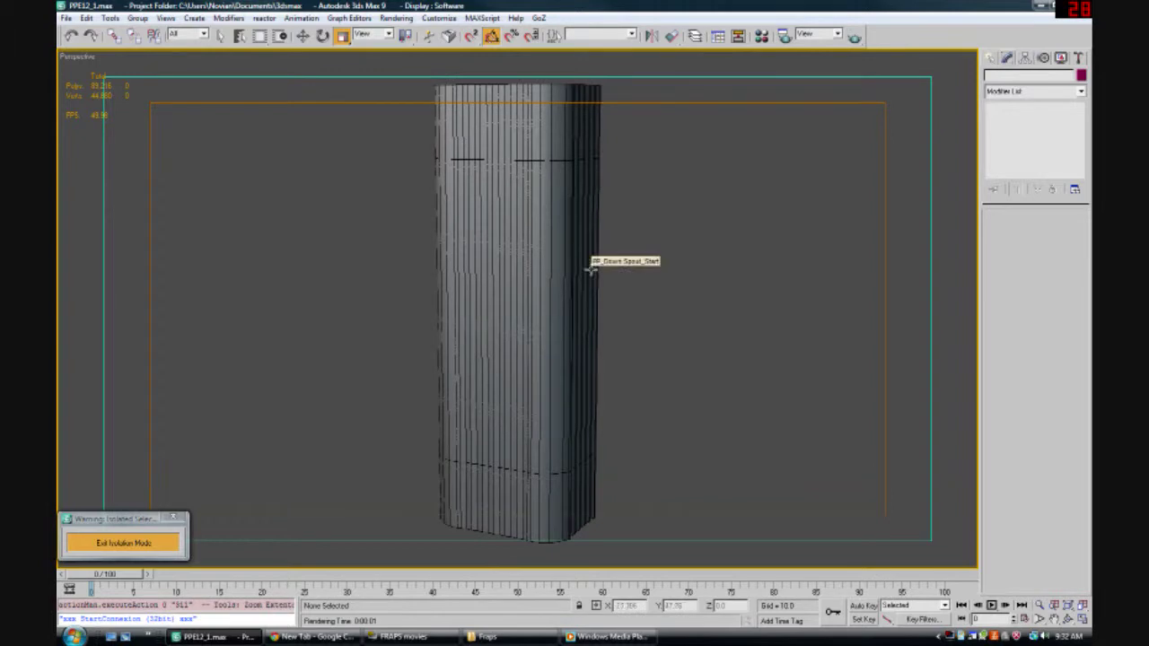
middle_click_drag(647, 287, 617, 290, "alt")
left_click(599, 284)
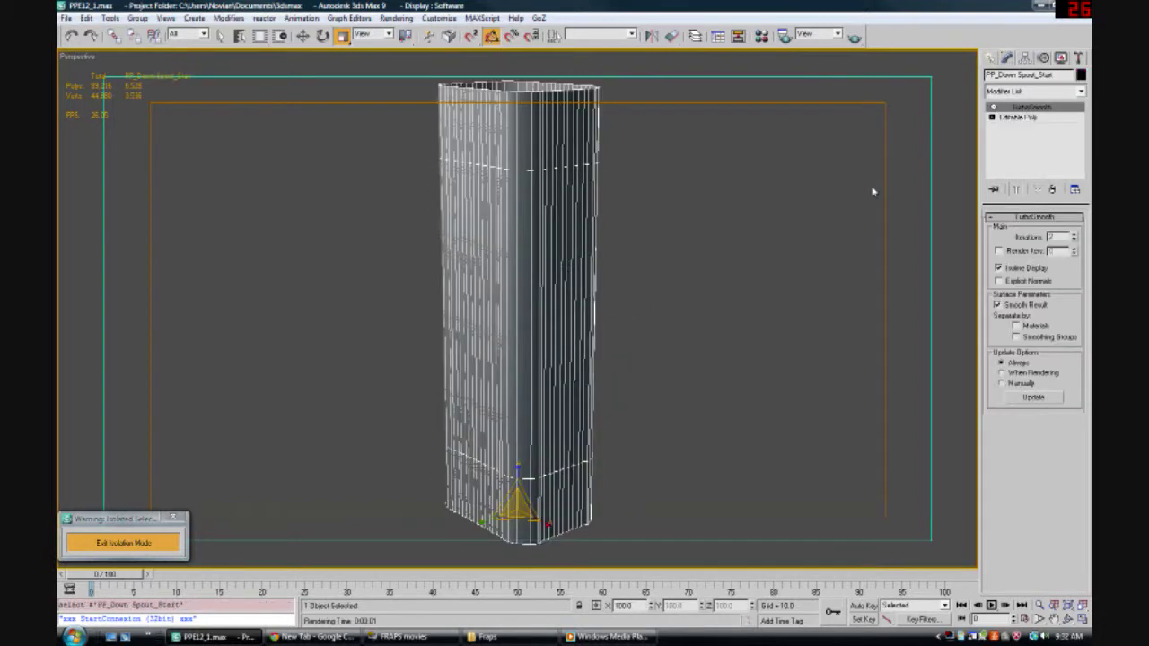
left_click(997, 117)
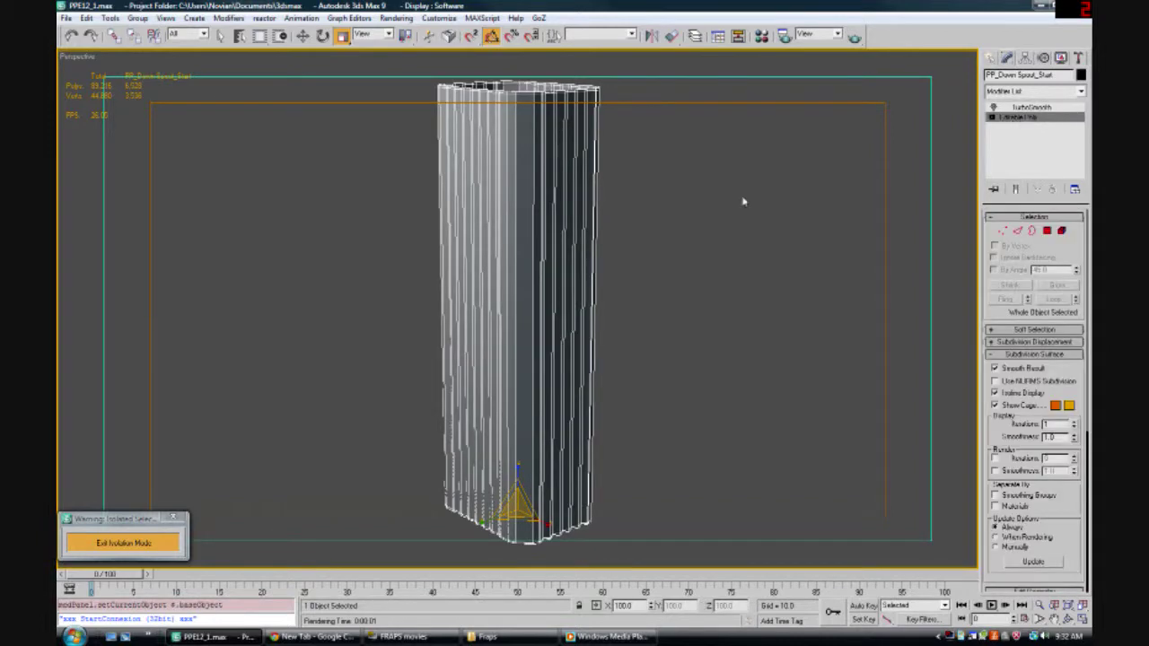
left_click(1017, 231)
middle_click_drag(867, 257, 841, 248, "alt")
left_click_drag(753, 266, 296, 293)
middle_click_drag(511, 312, 704, 314, "alt")
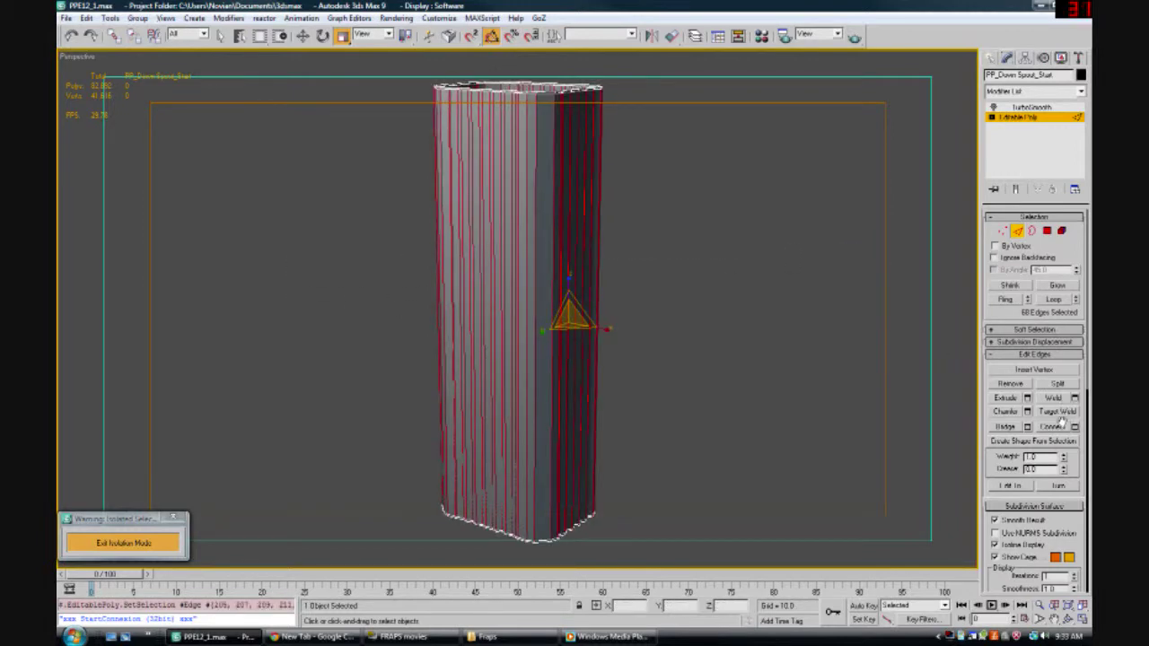
left_click_drag(648, 252, 372, 314)
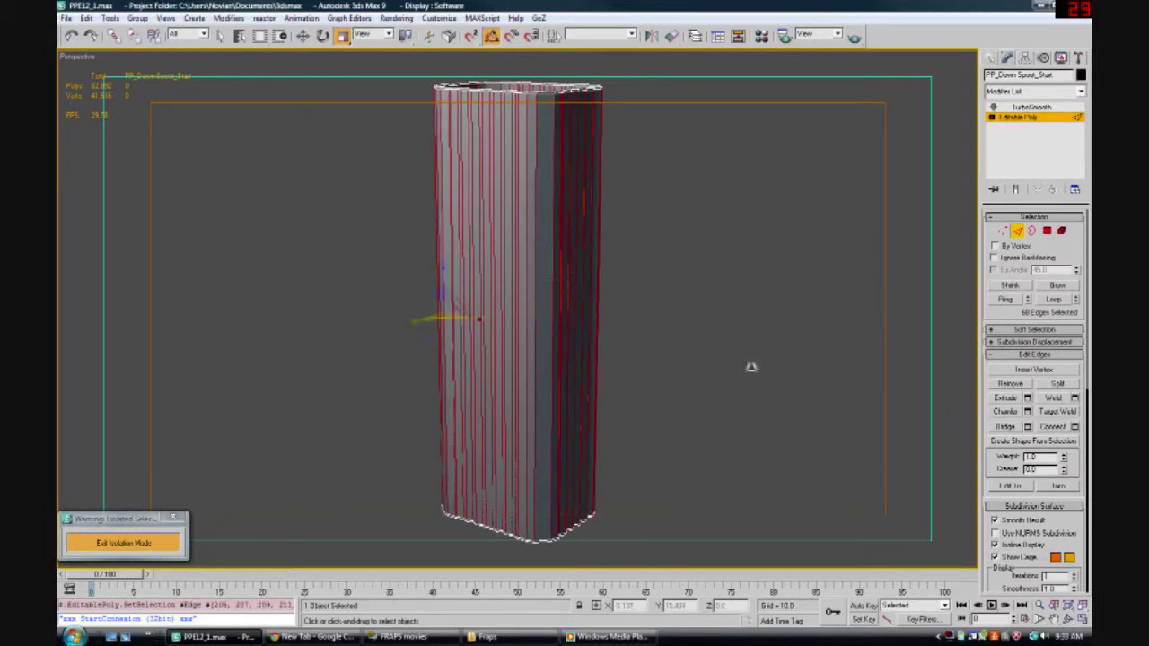
Connect the selected vertical edges with 5 evenly spaced segments, using pinch 0 and slide 0
left_click(1076, 428)
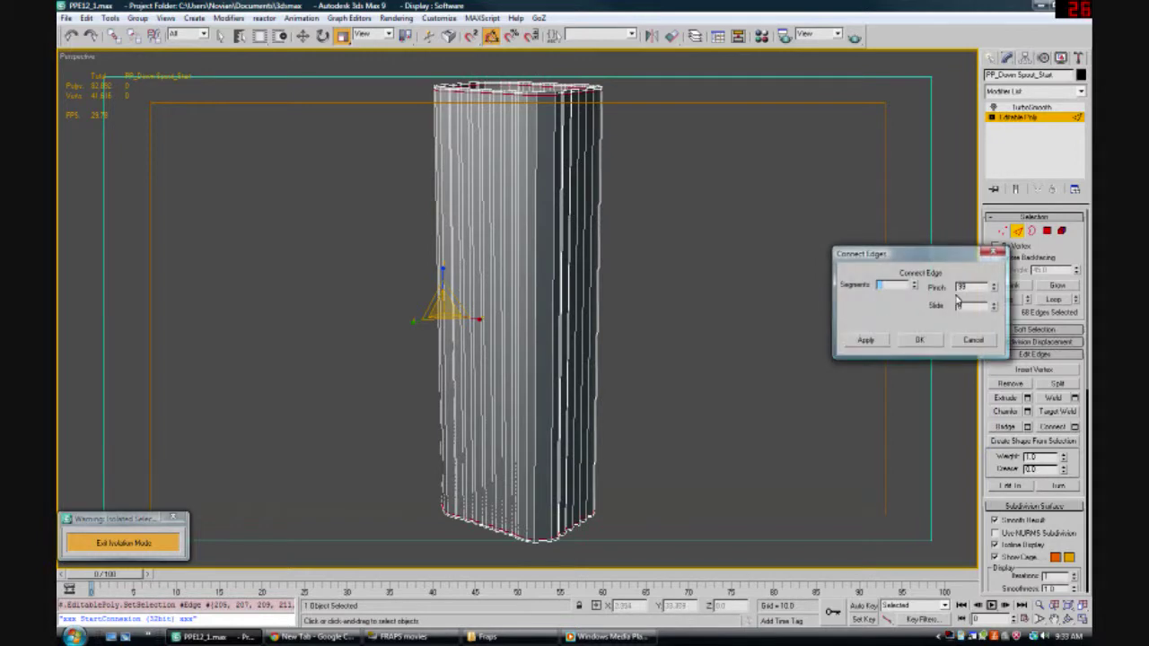
right_click(994, 286)
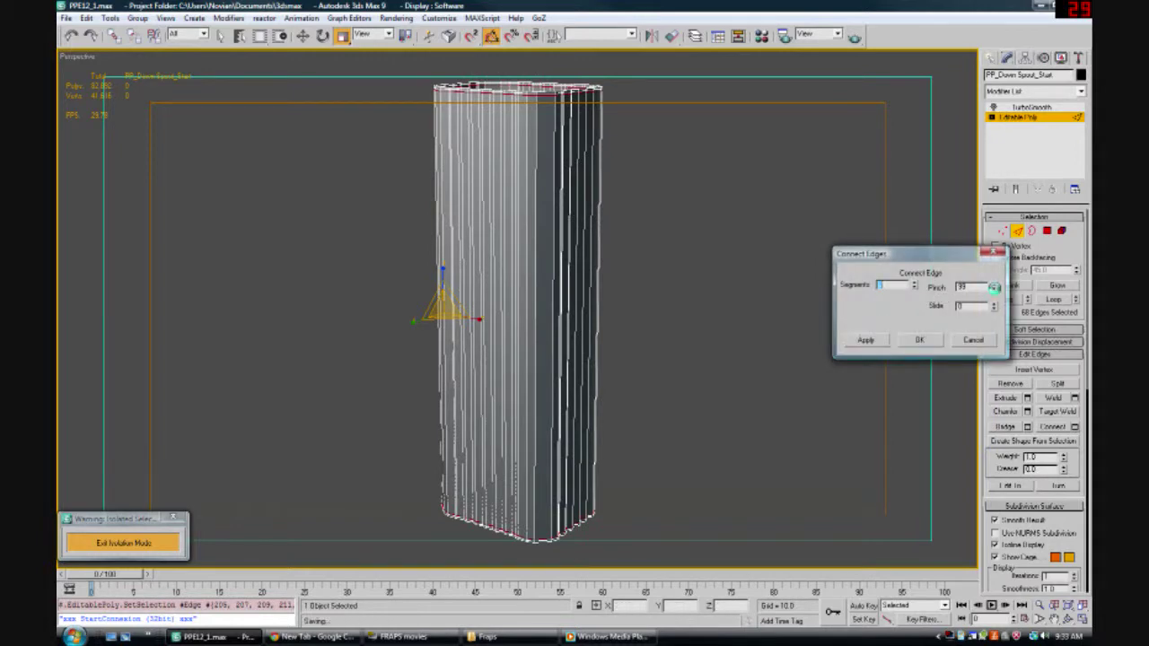
left_click(914, 284)
left_click(914, 283)
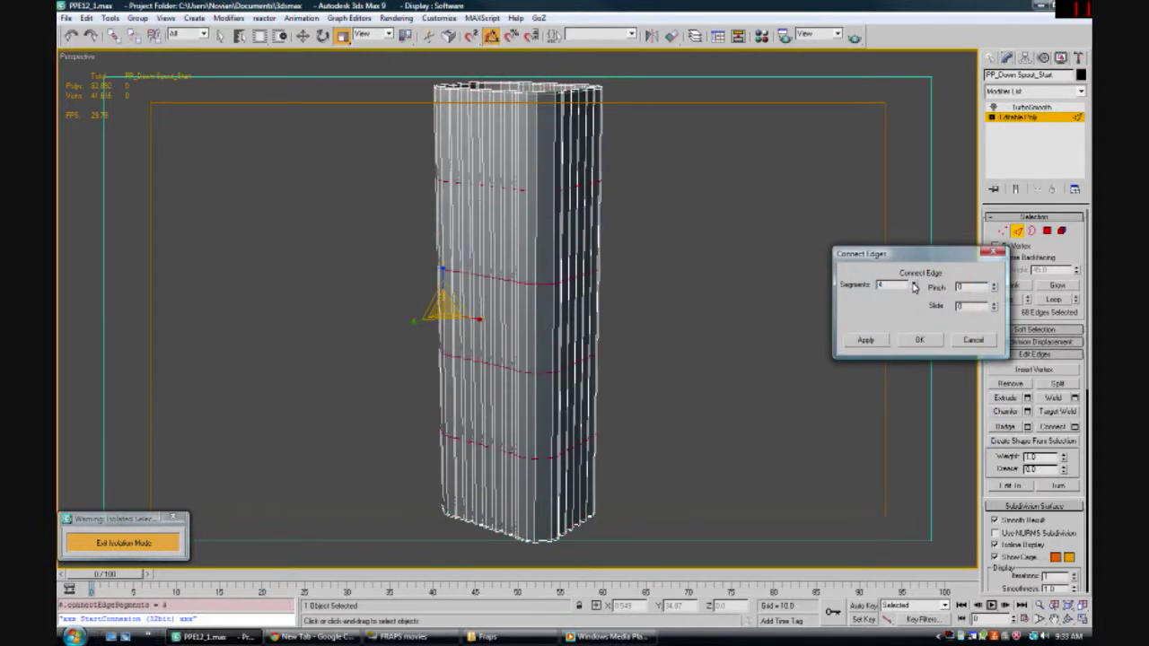
middle_click_drag(607, 262, 573, 247, "alt")
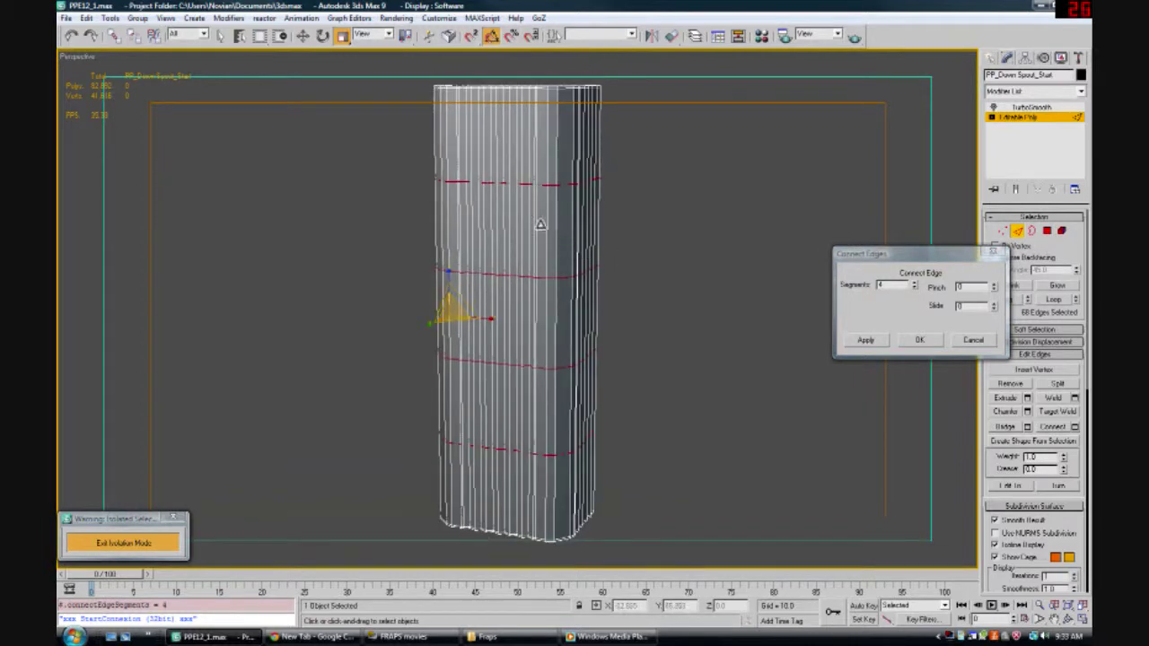
middle_click_drag(796, 271, 788, 271, "alt")
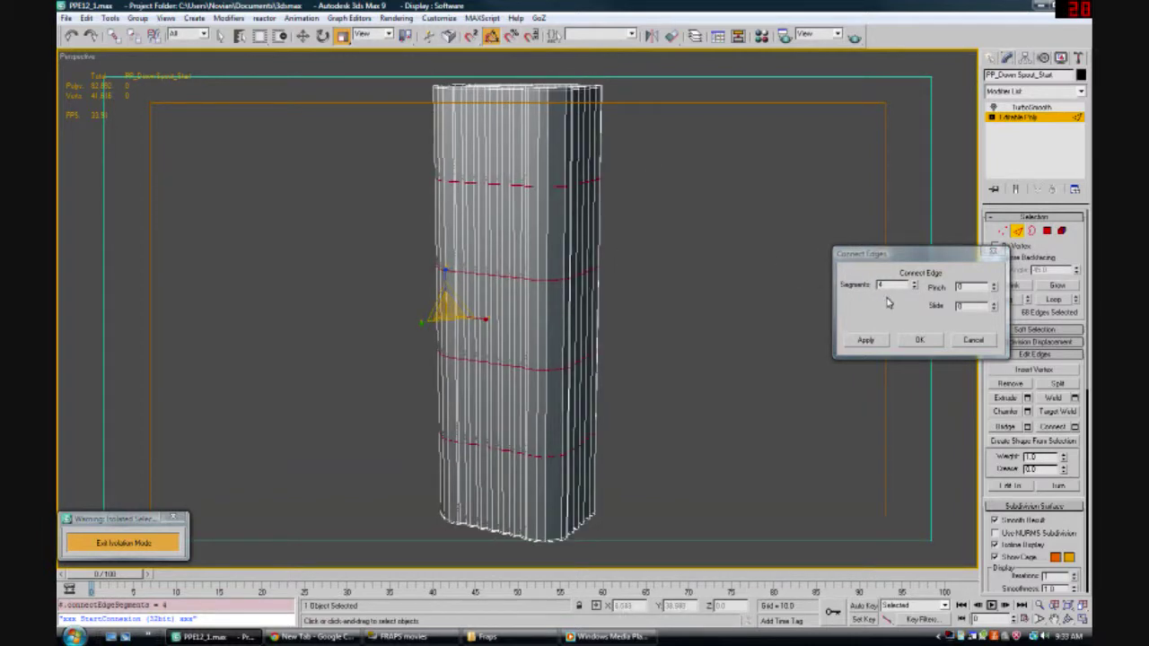
left_click(915, 284)
middle_click_drag(752, 311, 836, 299, "alt")
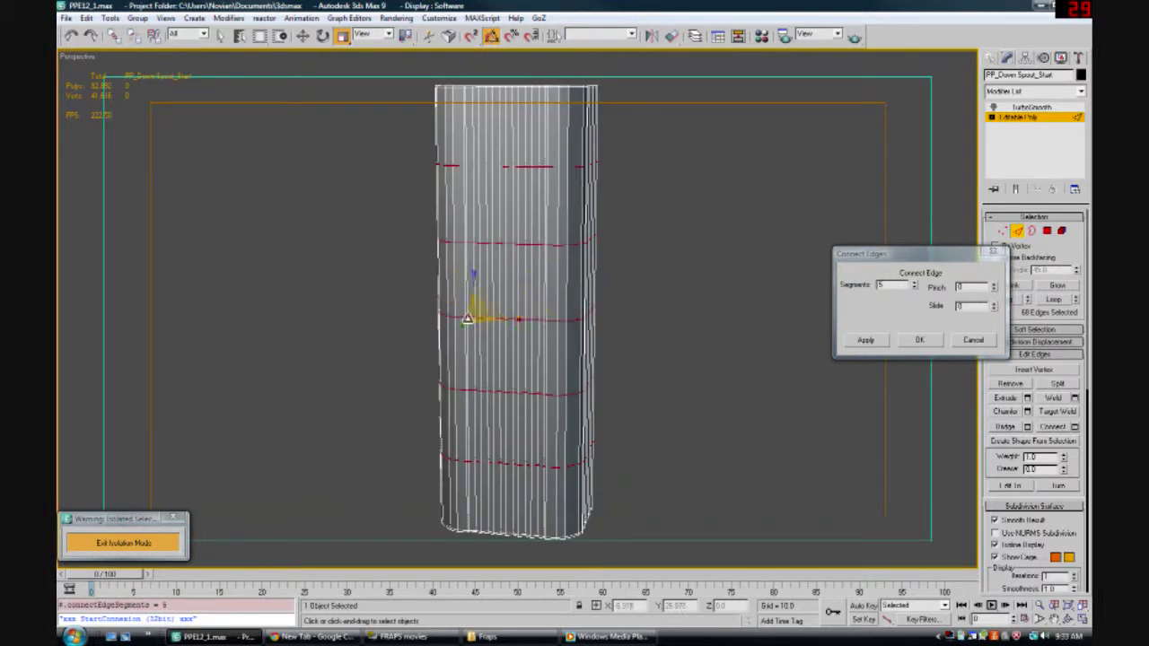
middle_click_drag(504, 108, 543, 180, "alt")
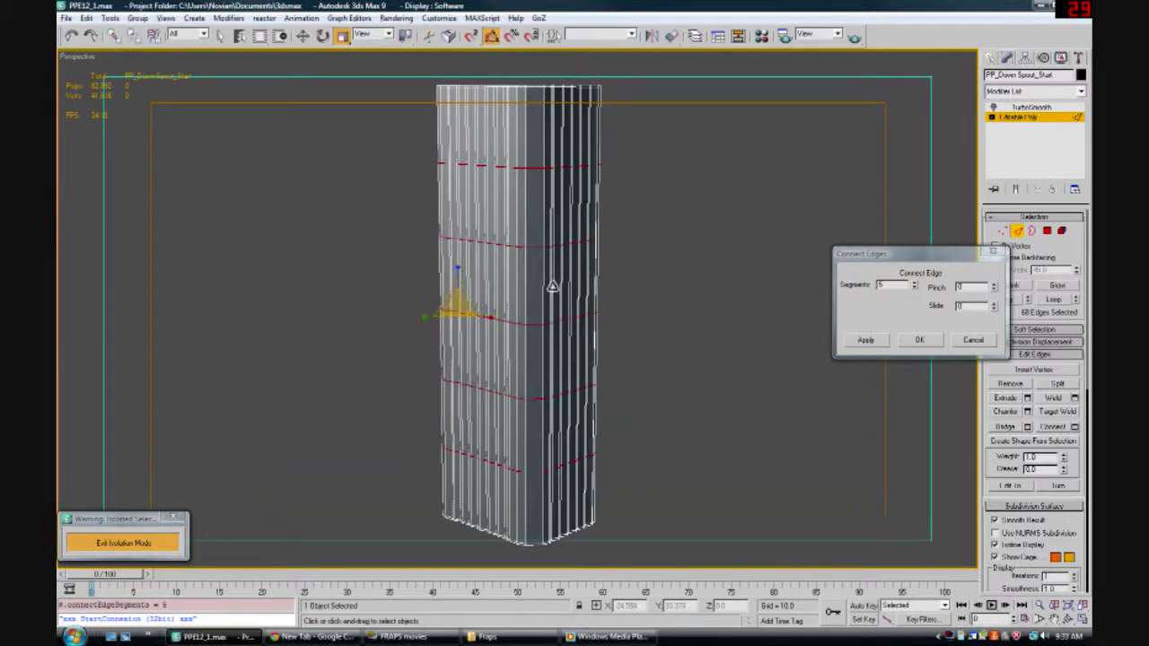
middle_click_drag(690, 240, 560, 134, "alt")
middle_click_drag(685, 231, 733, 306, "alt")
left_click(919, 341)
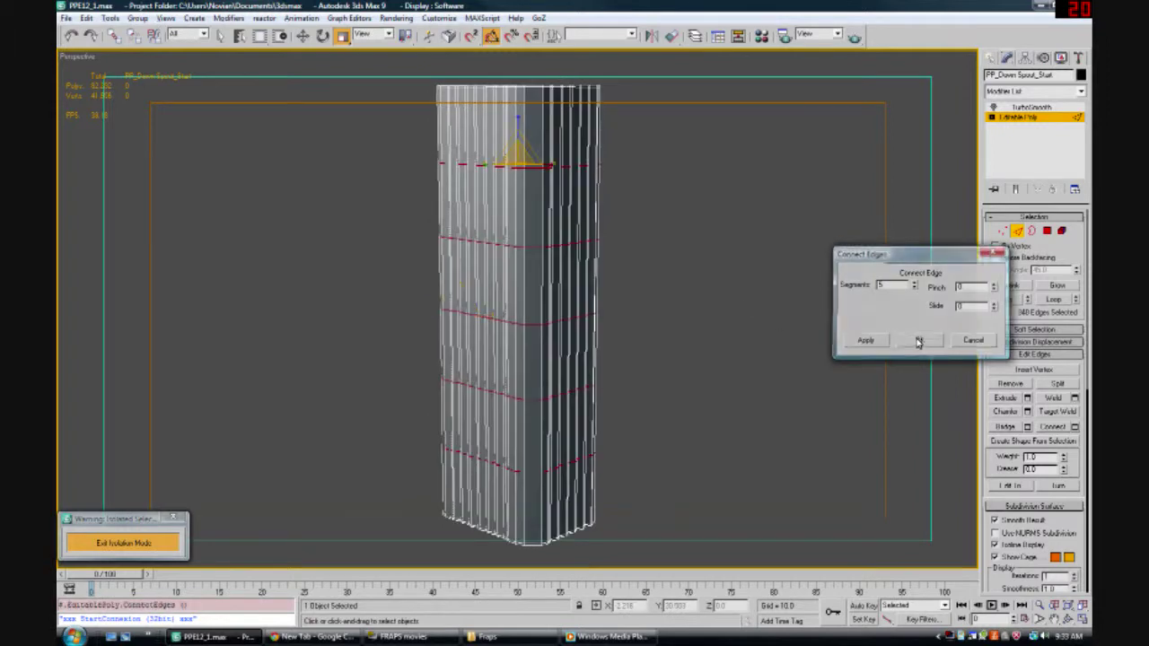
Leave edge editing, return to the TurboSmooth modifier and turn its effect on
left_click(1010, 121)
left_click(1026, 108)
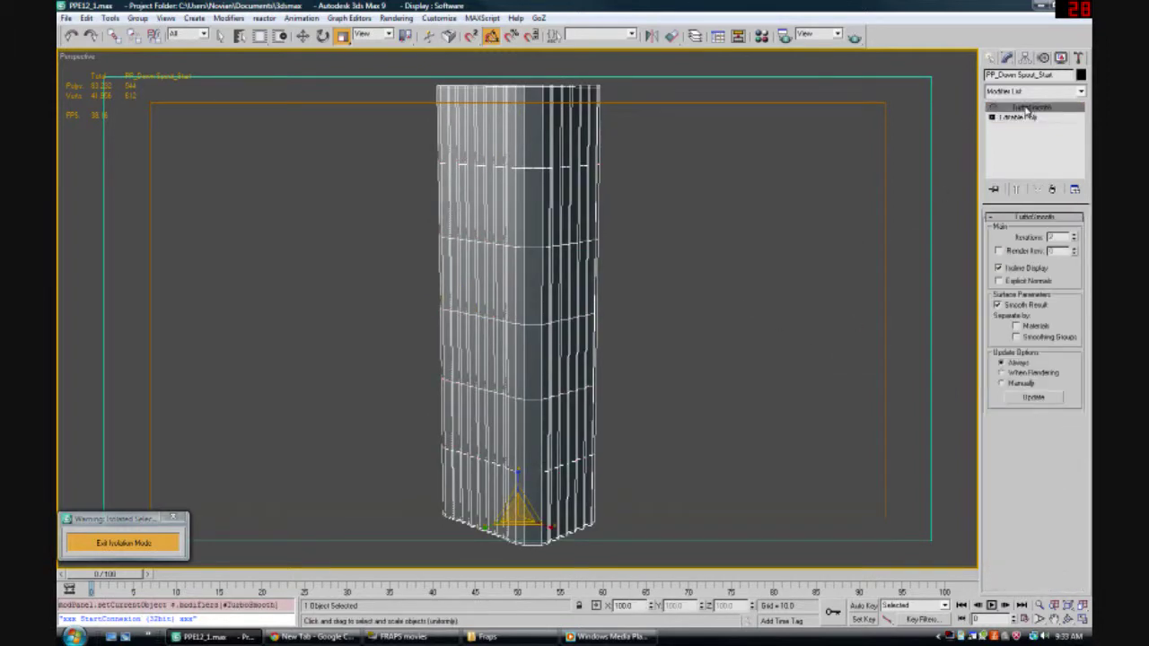
left_click(994, 107)
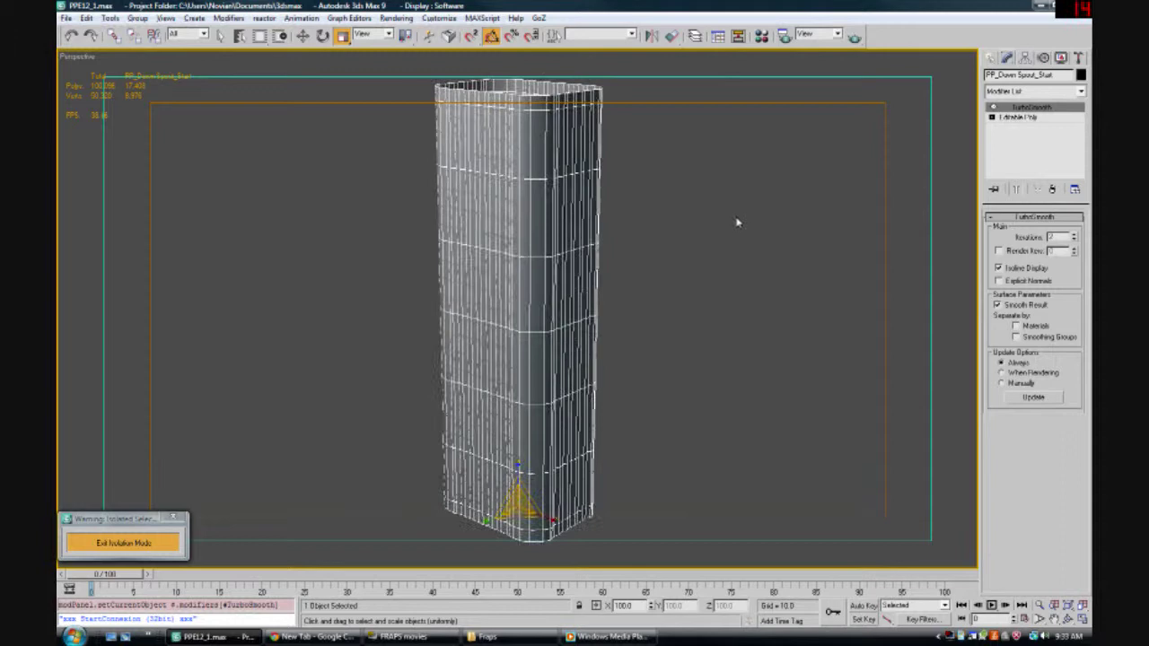
Add a Bend modifier above TurboSmooth with direction 90 and angle 45 on the Z axis
left_click(1082, 91)
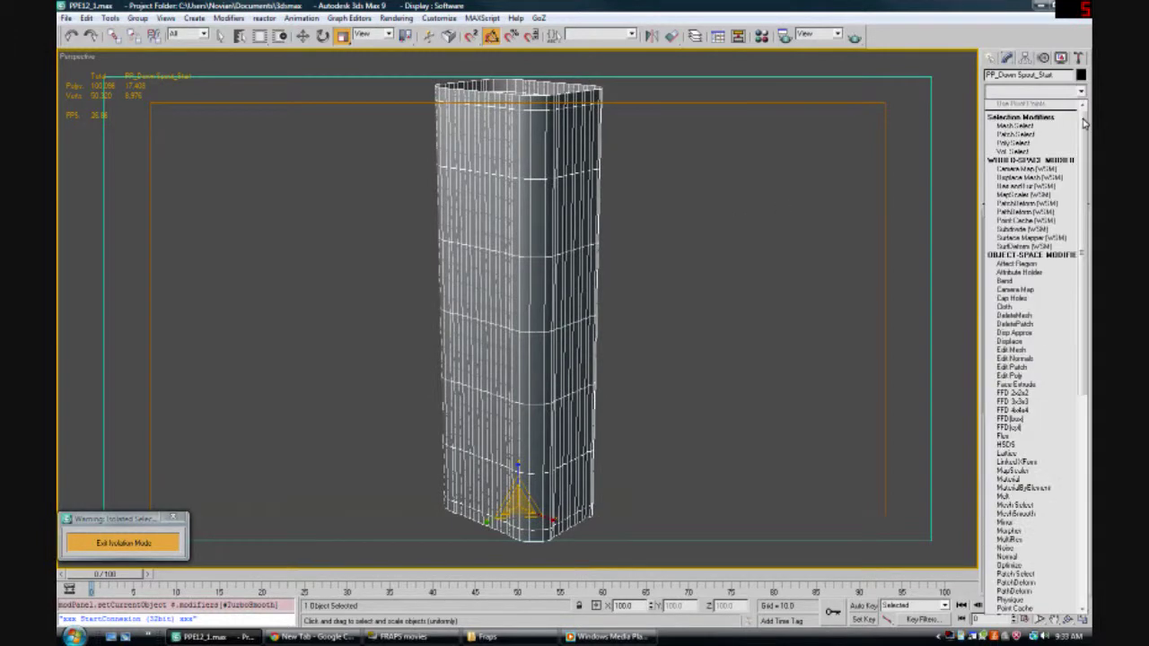
left_click(1006, 281)
type("90")
key("Return")
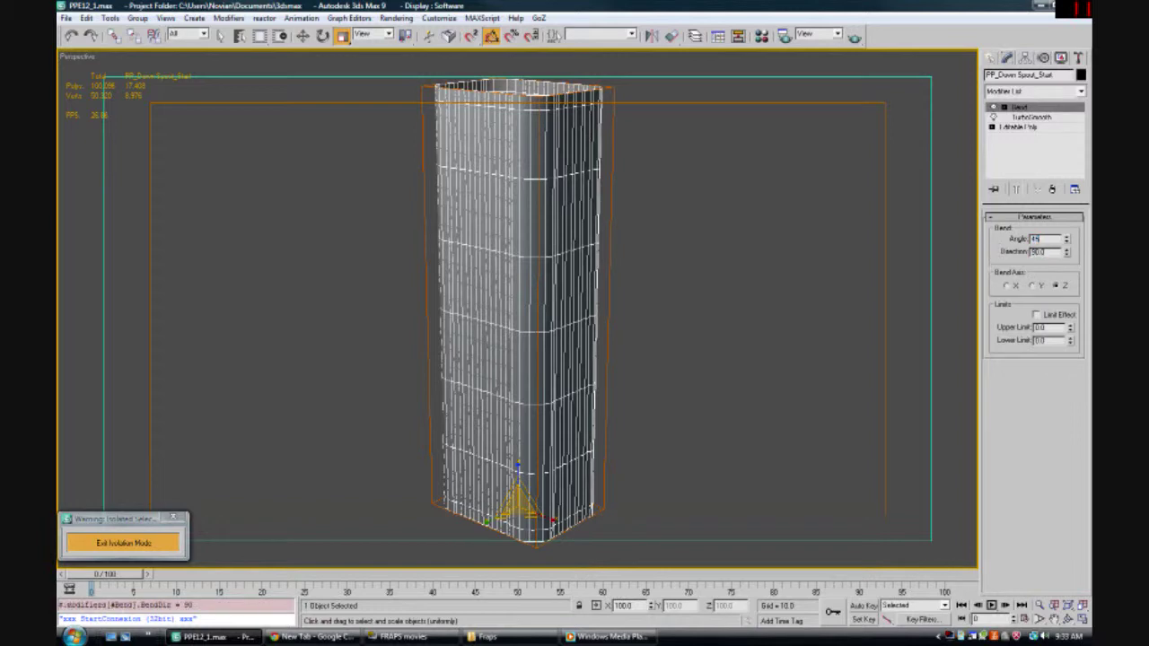
type("45")
key("Return")
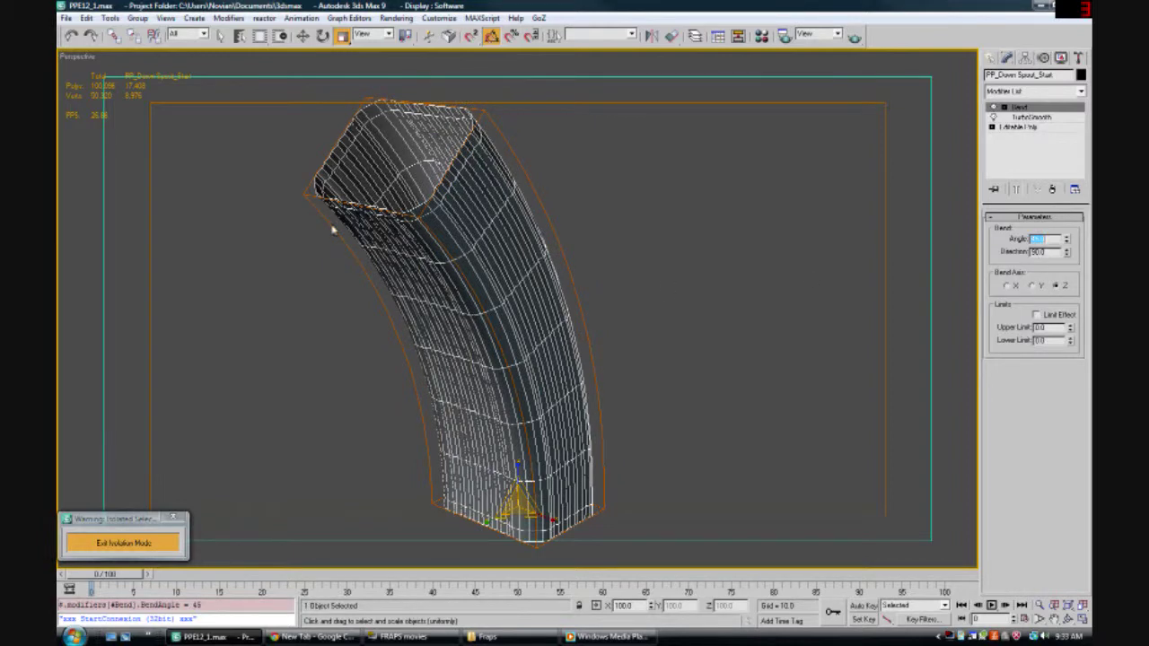
Examine the bent downspout from several angles and quick-render it, closing the render
middle_click_drag(603, 318, 520, 312)
middle_click_drag(495, 246, 578, 246, "alt")
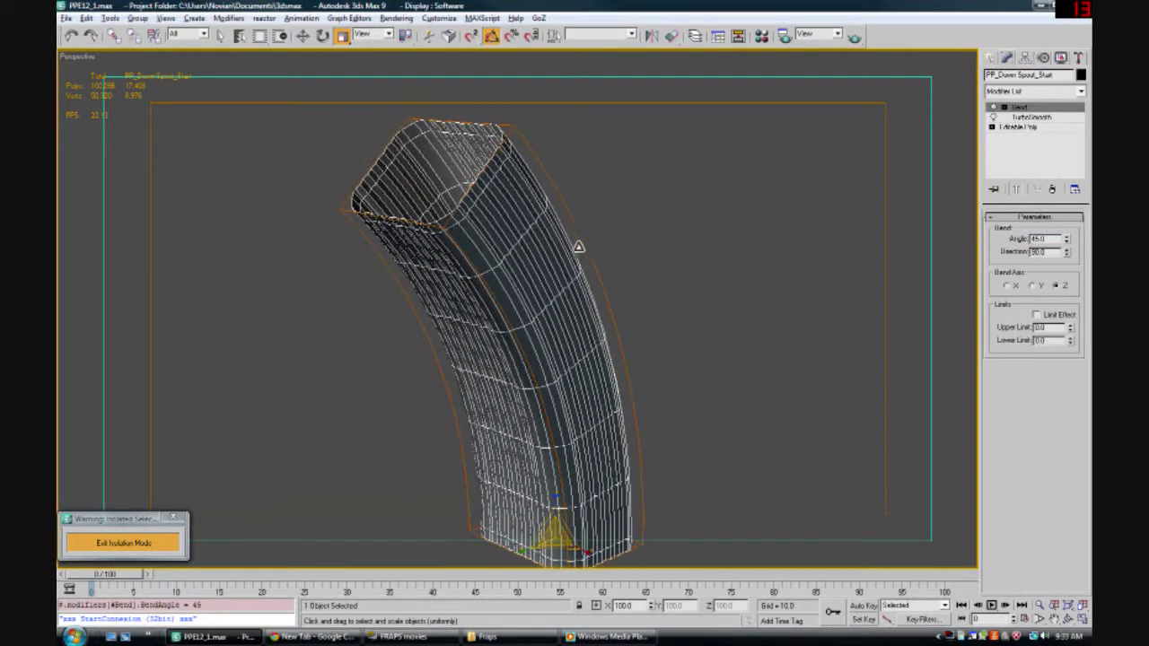
middle_click_drag(795, 214, 759, 215, "alt")
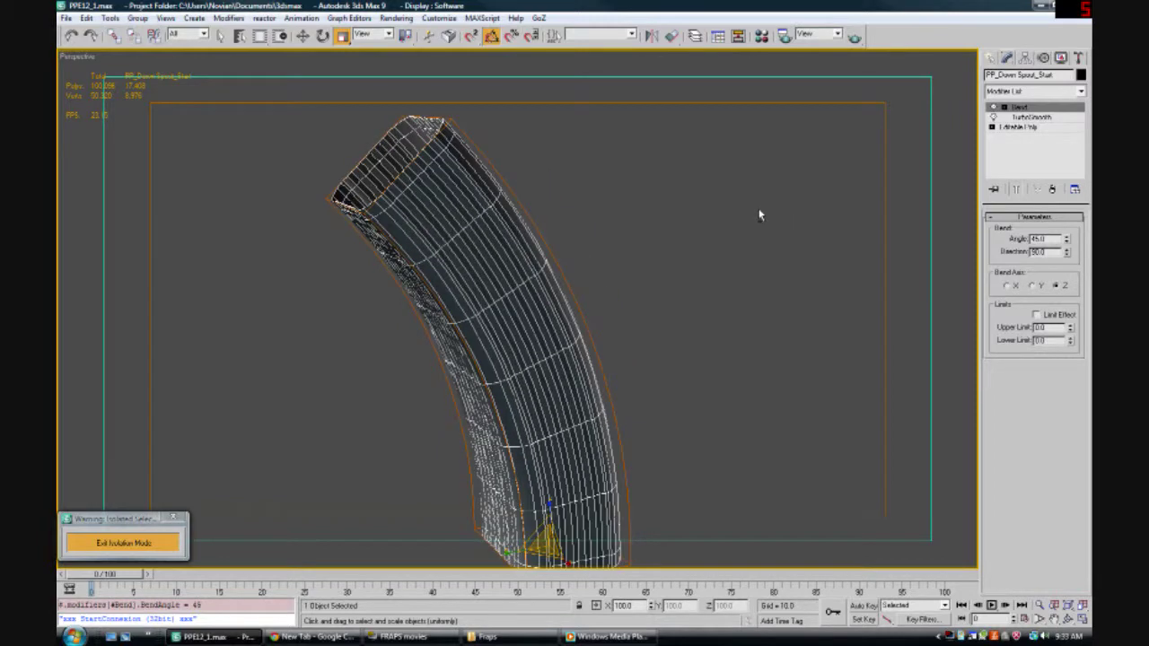
middle_click_drag(557, 232, 583, 239, "alt")
key("shift+q")
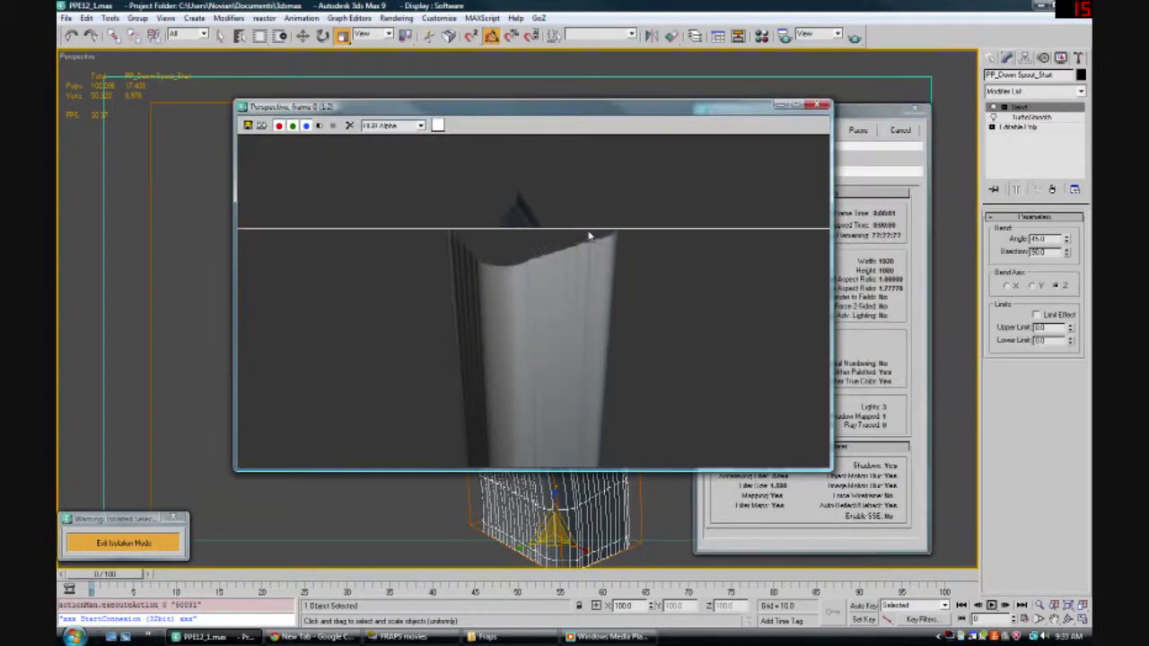
left_click(816, 107)
View the bent downspout from the side and set its bend angle to 90
middle_click_drag(736, 266, 689, 249, "alt")
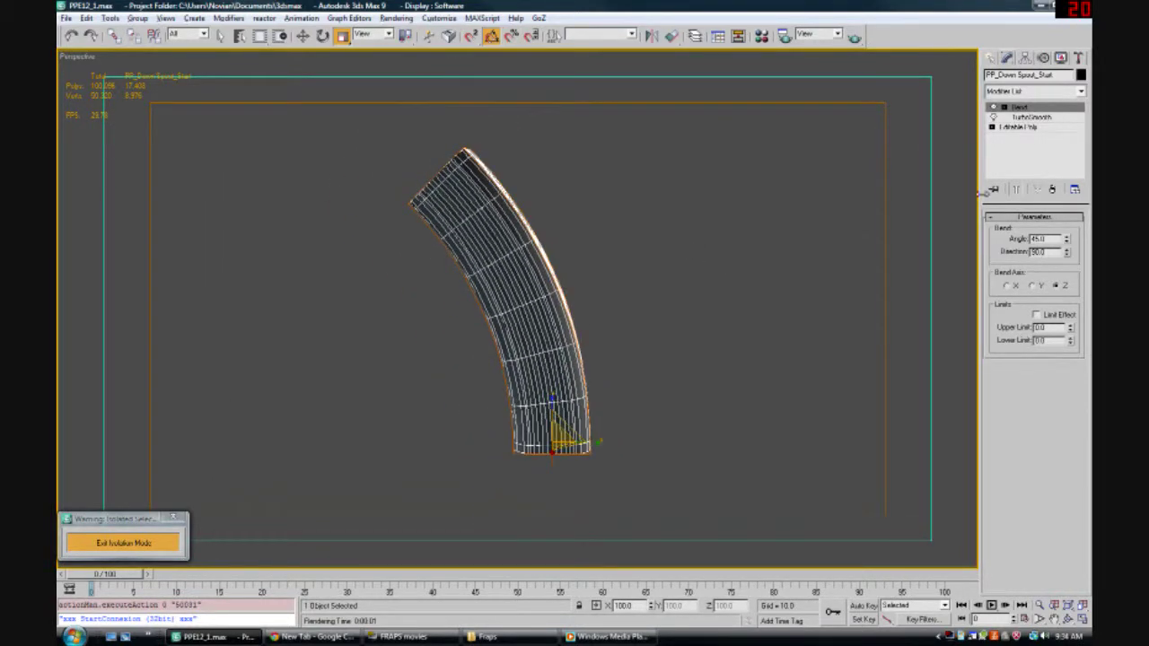
left_click_drag(1049, 240, 1002, 249)
type("90")
key("Return")
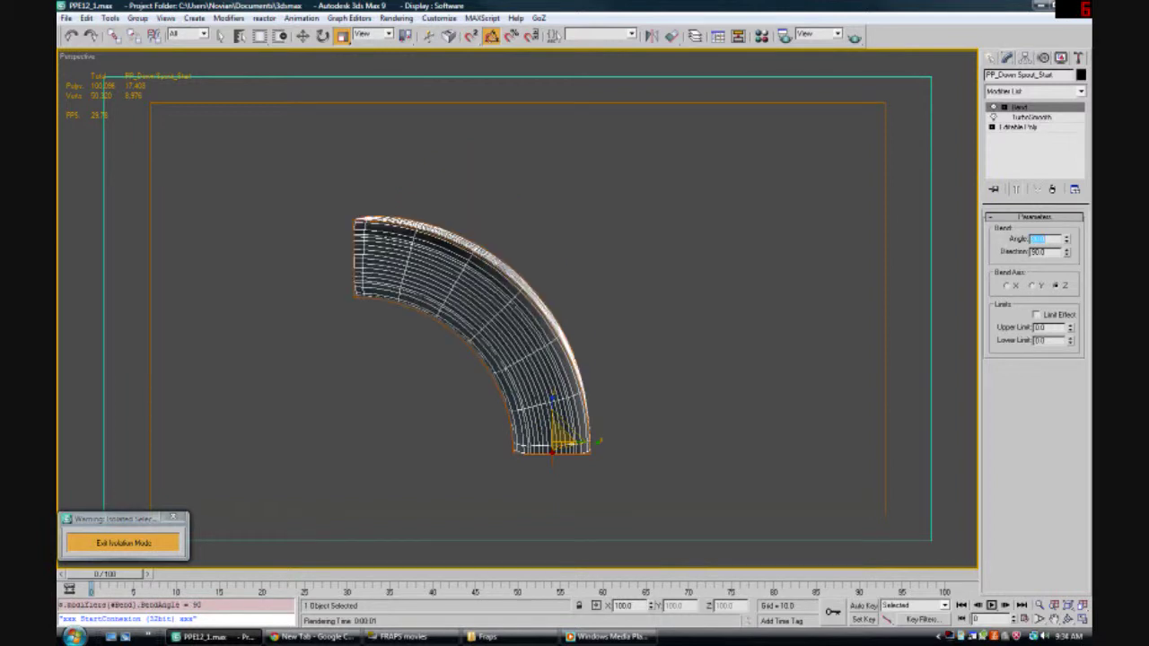
Orbit around the quarter-circle elbow and quick-render it from an angled perspective view
middle_click_drag(589, 284, 612, 274, "alt")
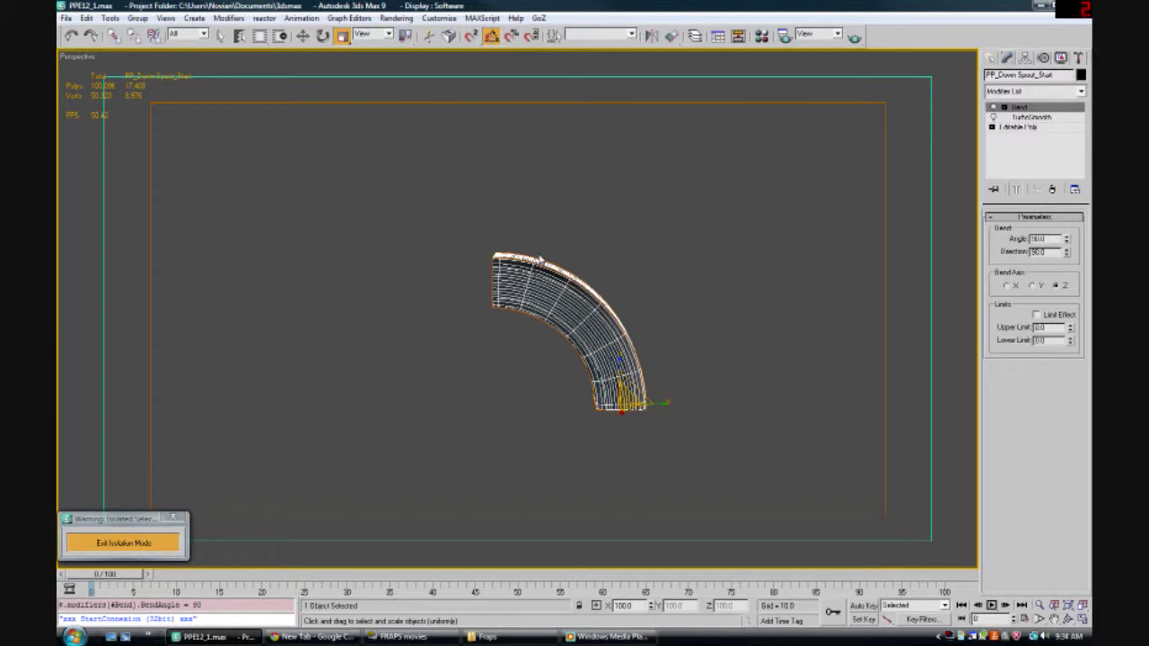
mouse_move(390, 257)
middle_mouse_down("alt")
mouse_move(423, 255)
mouse_move(370, 261)
middle_mouse_up("alt")
scroll(425, 257, "up", 3)
middle_click_drag(370, 260, 438, 258, "alt")
key("shift+q")
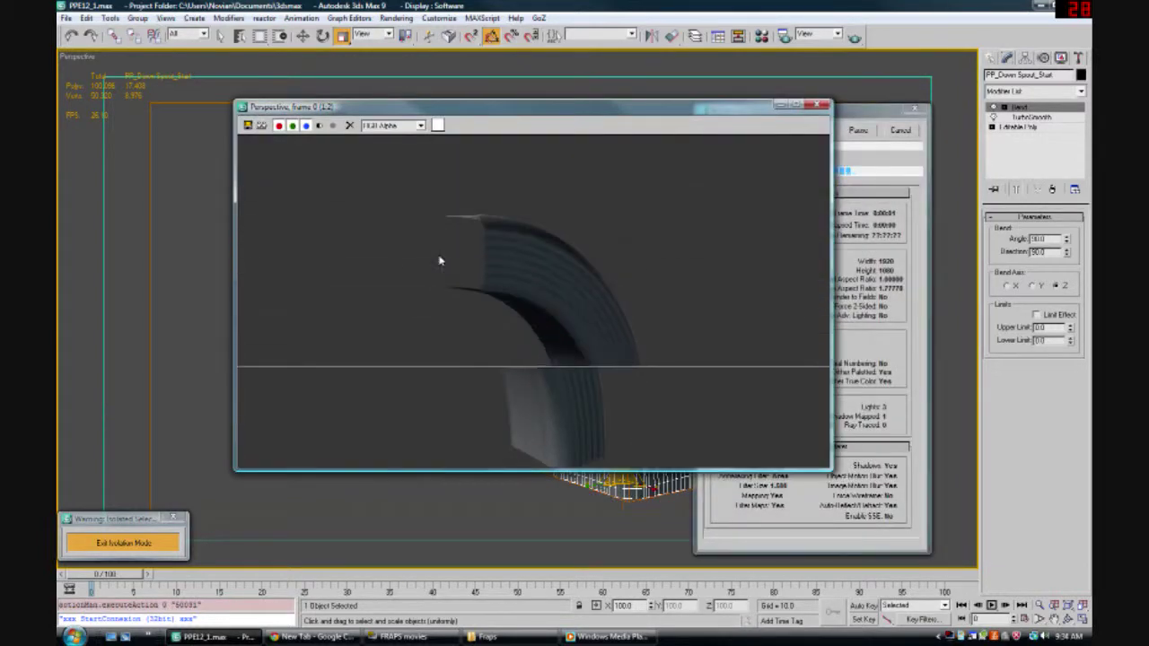
Close the render of the bent elbow and exit isolation mode to bring back the other downspout pieces
left_click(817, 105)
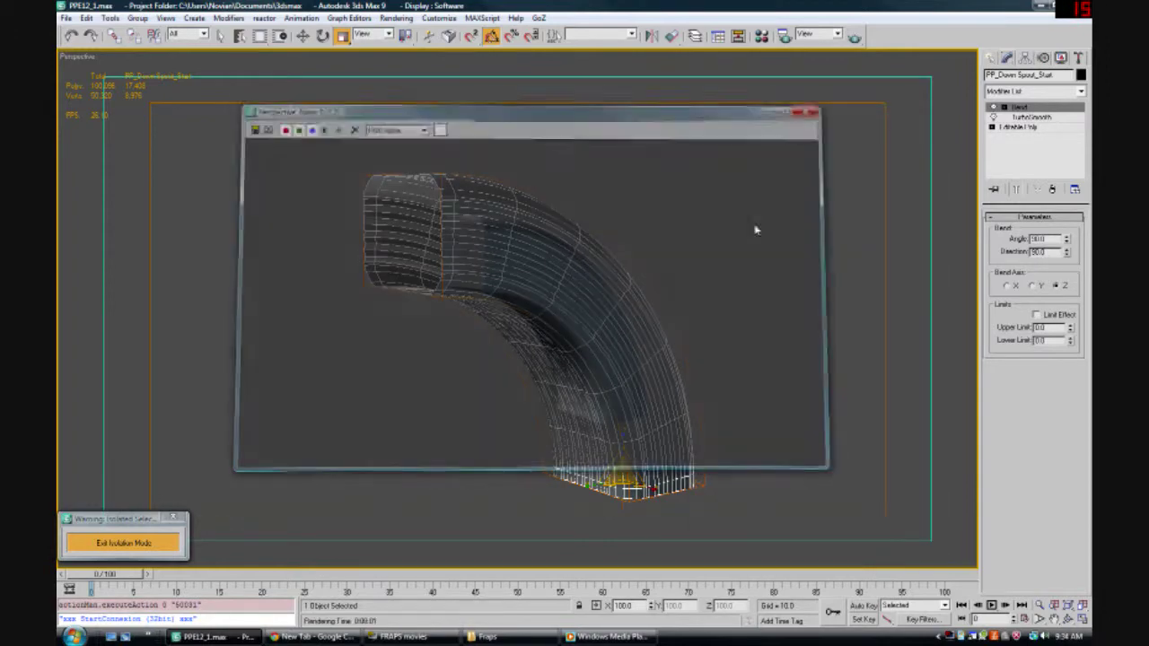
mouse_move(766, 273)
middle_mouse_down("alt")
mouse_move(847, 275)
mouse_move(864, 290)
mouse_move(743, 276)
middle_mouse_up("alt")
left_click(142, 540)
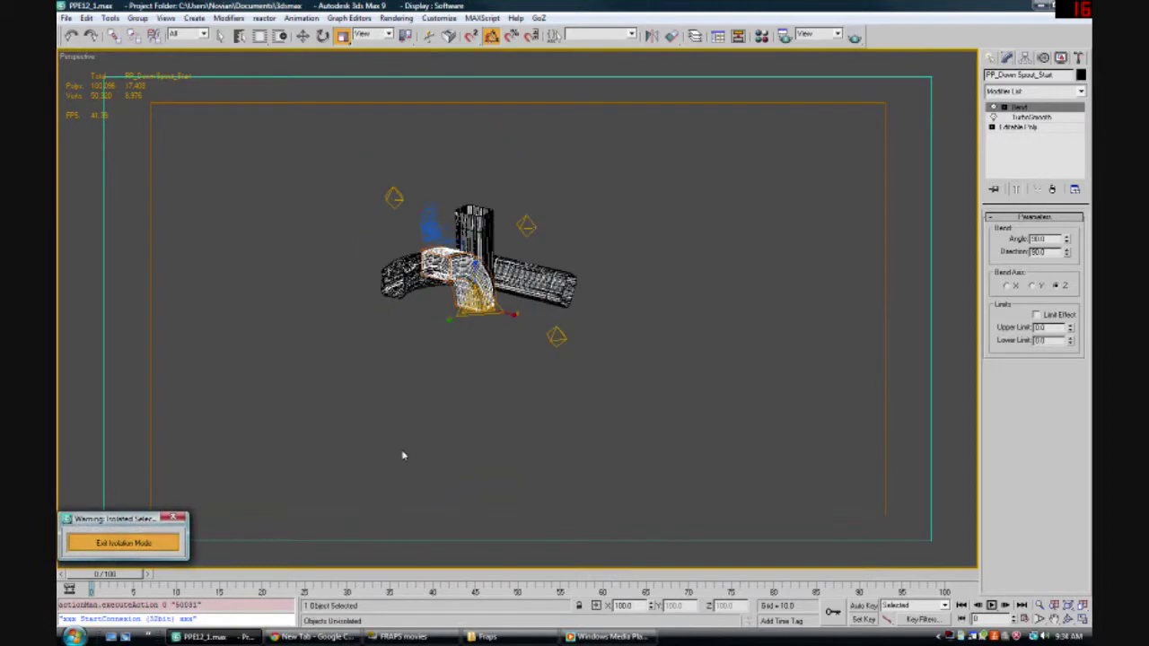
Select the upright downspout, examine its corrugated rim up close, and quick-render all the pieces together, closing the render
left_click(616, 312)
left_click(469, 235)
key("z")
middle_click_drag(526, 226, 521, 272, "alt")
scroll(520, 272, "up", 5)
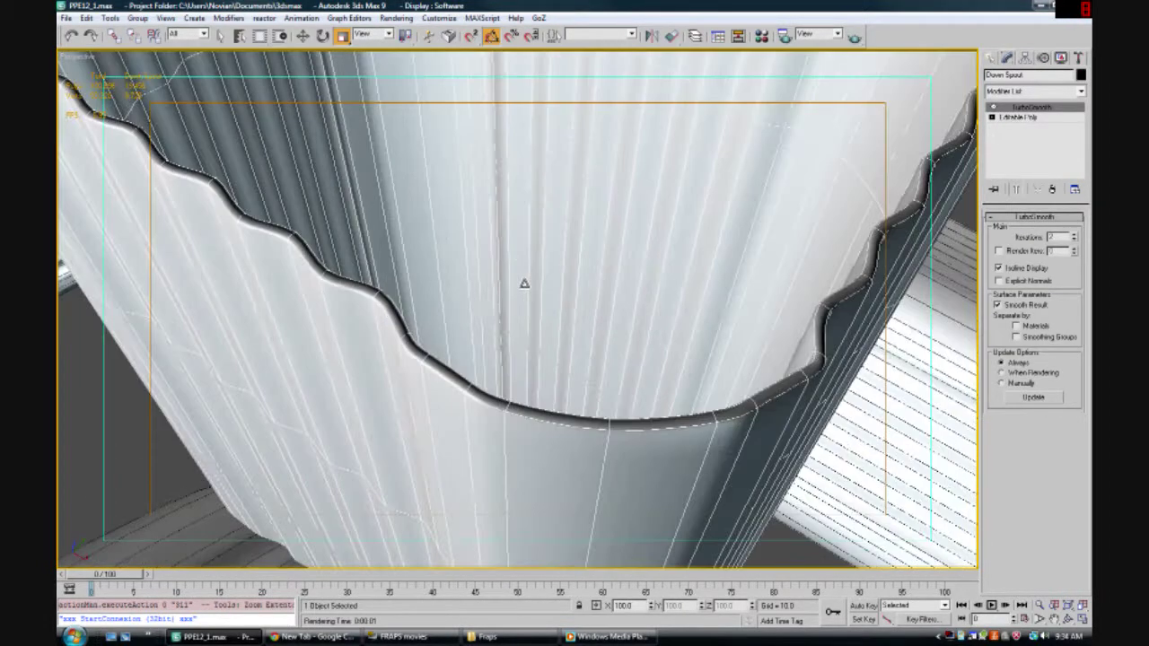
scroll(507, 299, "down", 8)
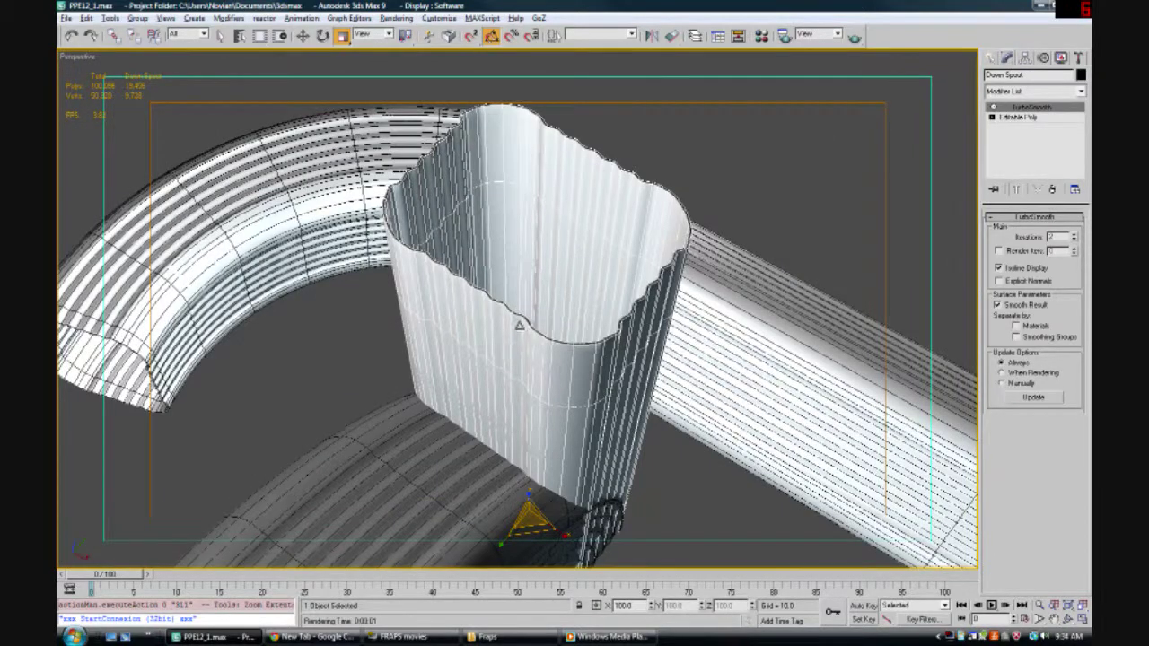
middle_click_drag(519, 325, 521, 320, "alt")
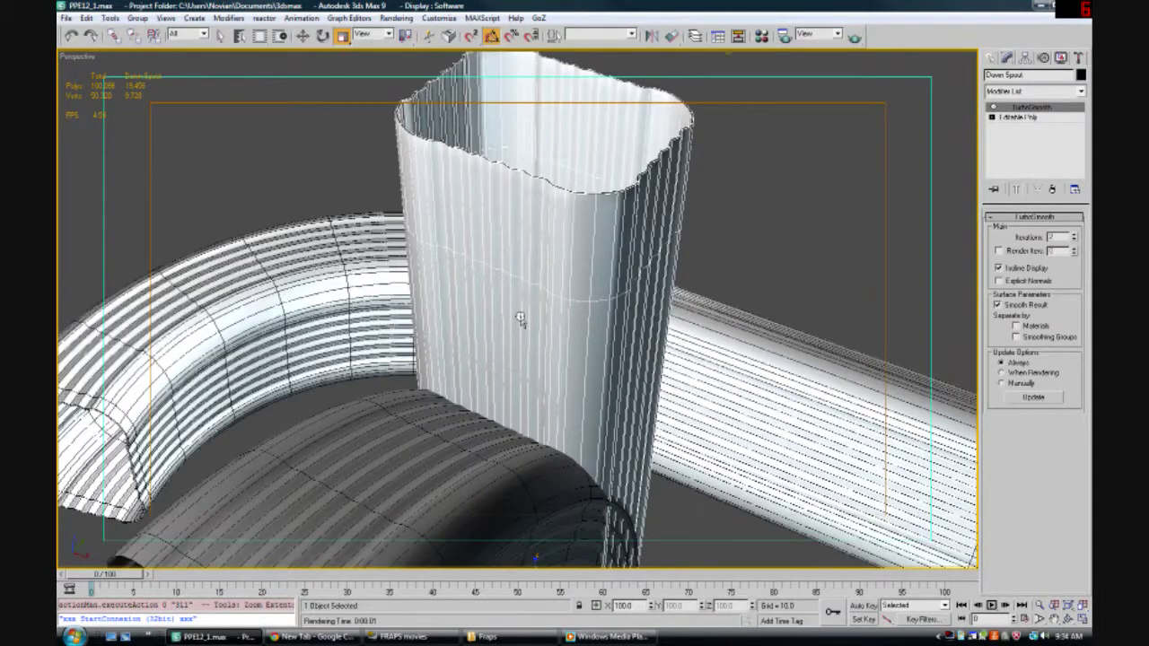
scroll(530, 316, "down", 5)
key("shift+q")
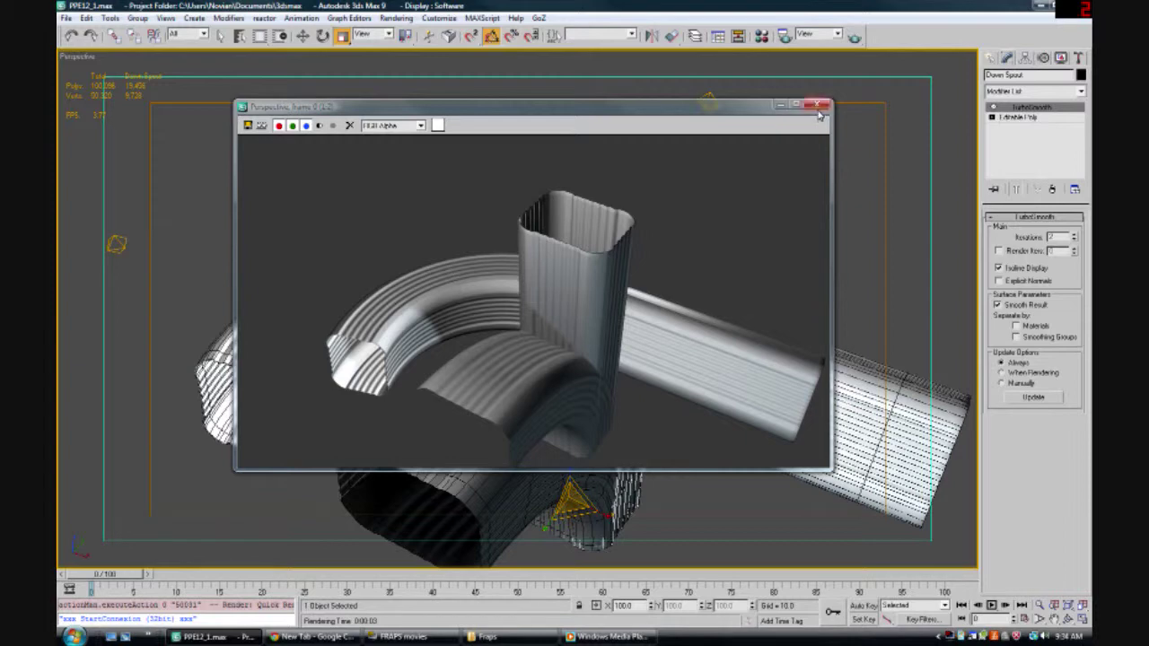
left_click(816, 105)
Quick-render a close view of the existing curved downspout's open end from another angle, closing the render
middle_click_drag(595, 273, 462, 413, "alt")
scroll(421, 431, "up", 4)
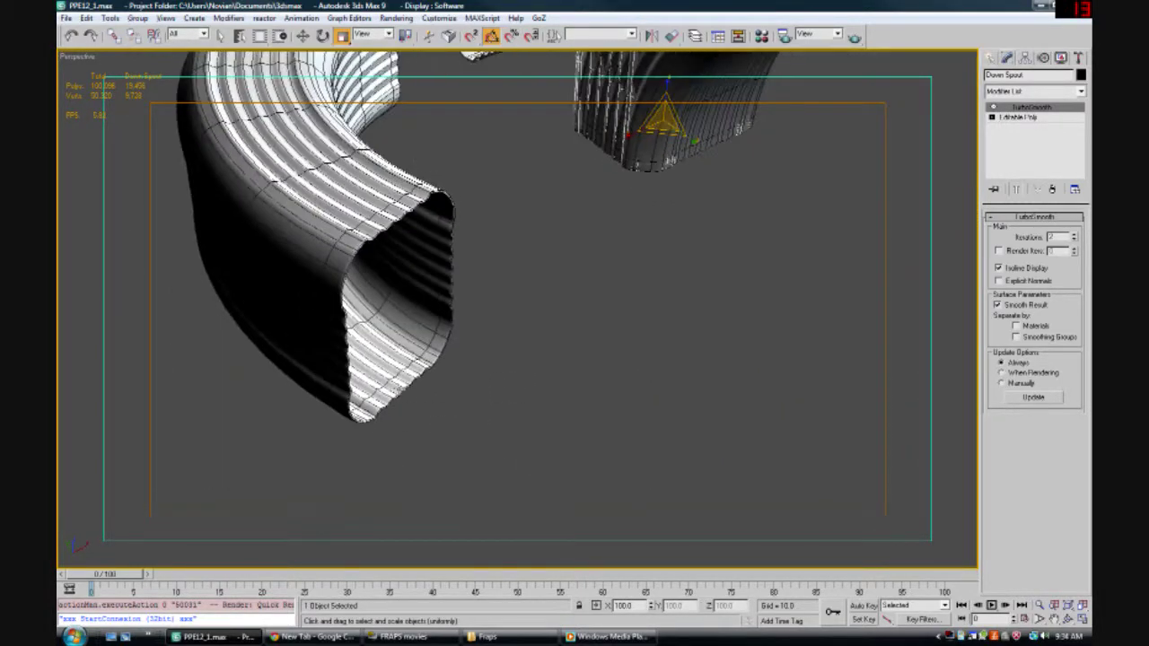
key("shift+q")
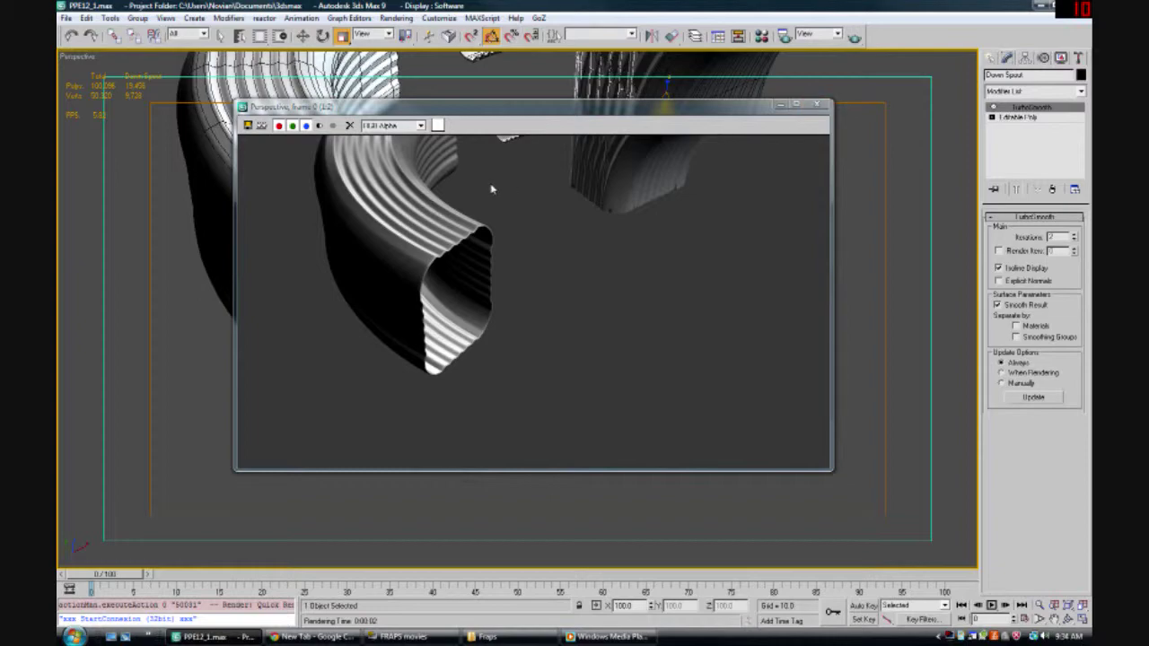
left_click(817, 106)
Move the new bent elbow clear of the other downspout pieces, to about X 4.9, Y 16.8 on the ground plane
middle_click_drag(759, 172, 647, 252, "alt")
scroll(666, 225, "down", 4)
left_click(303, 35)
left_click(488, 329)
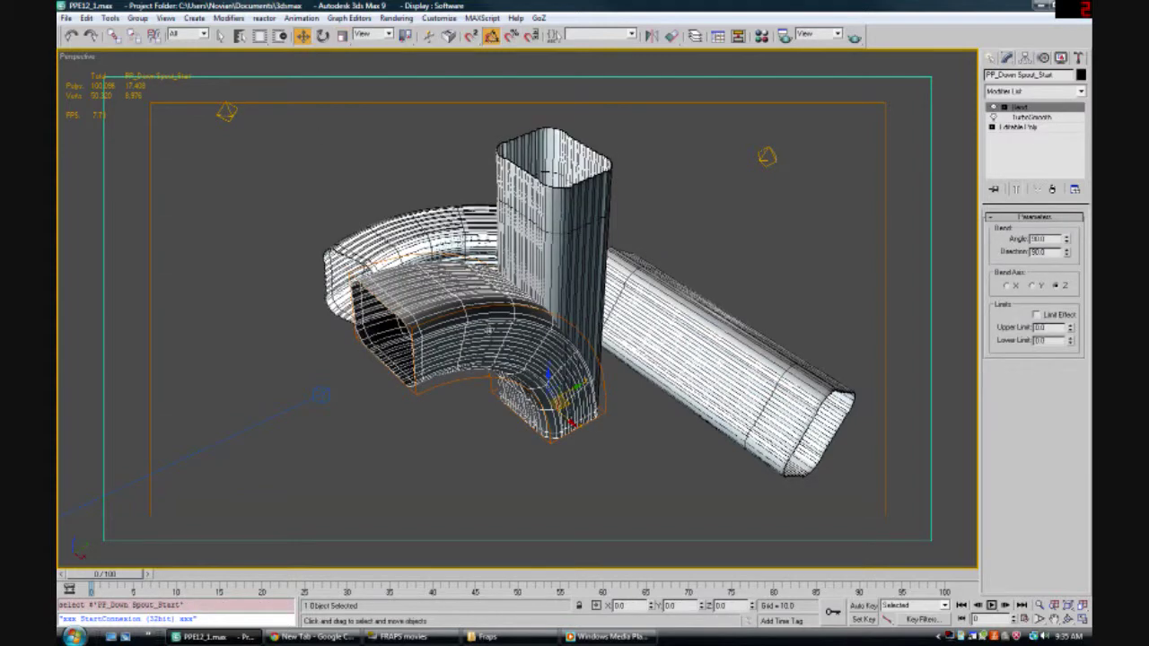
left_click(782, 278)
middle_click_drag(782, 278, 690, 299, "alt")
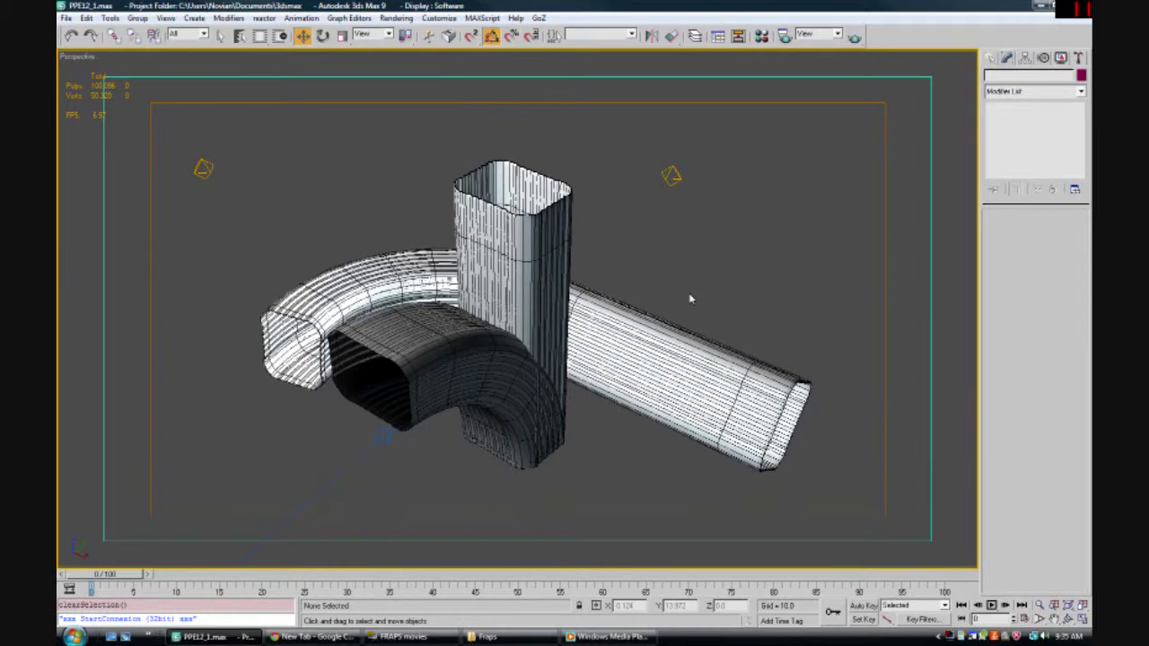
left_click(455, 359)
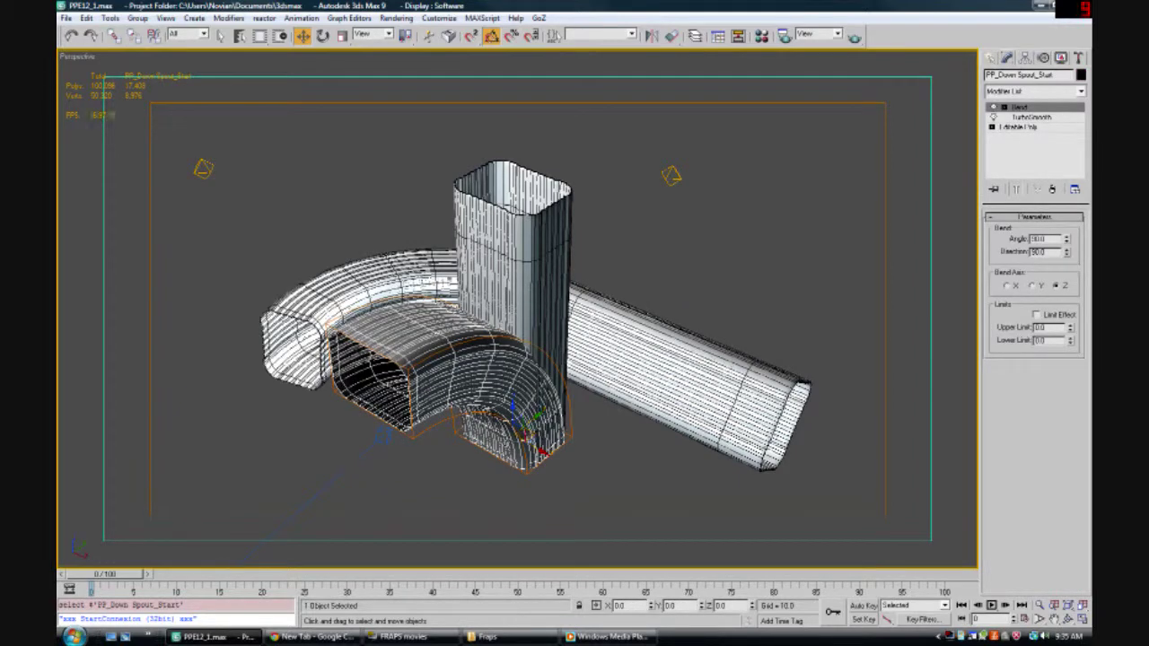
left_click_drag(527, 438, 824, 303)
middle_click_drag(824, 304, 760, 304, "alt")
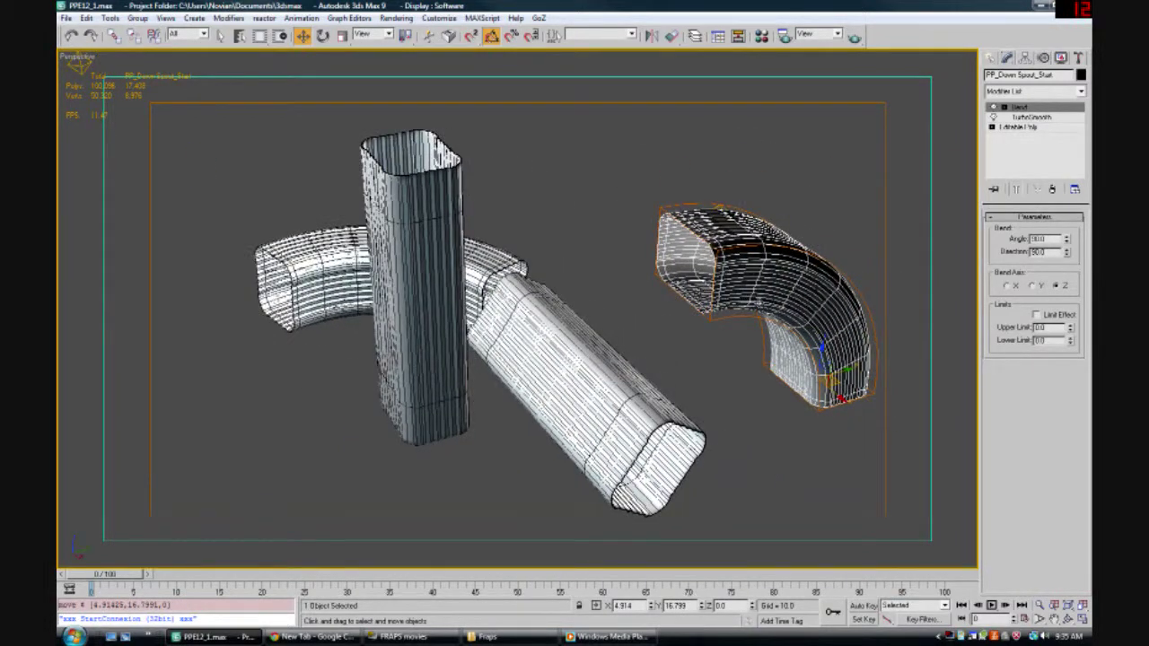